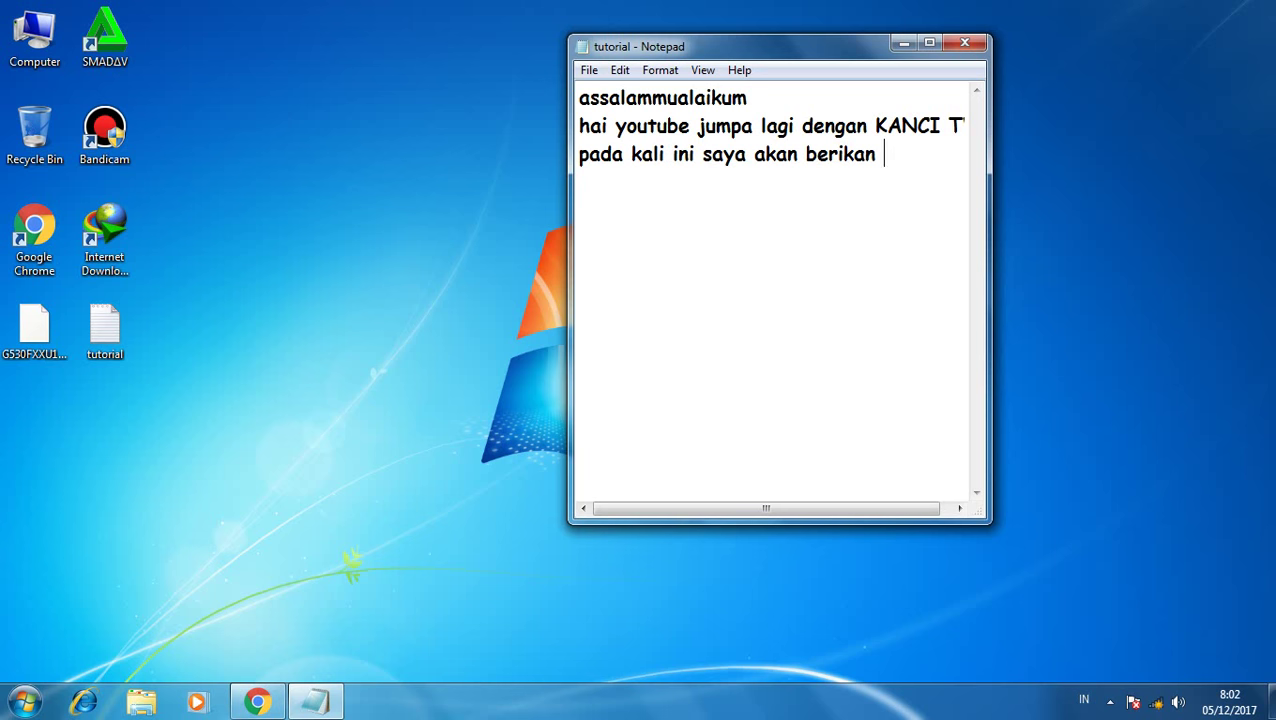
Finish the intro, adding a line 'bagaimana cara repeater wifi denga…nkertatikan saja Videonya'.
{"action": "type", "text": "ial"}
{"action": "key", "text": "Return"}
{"action": "type", "text": "bag"}
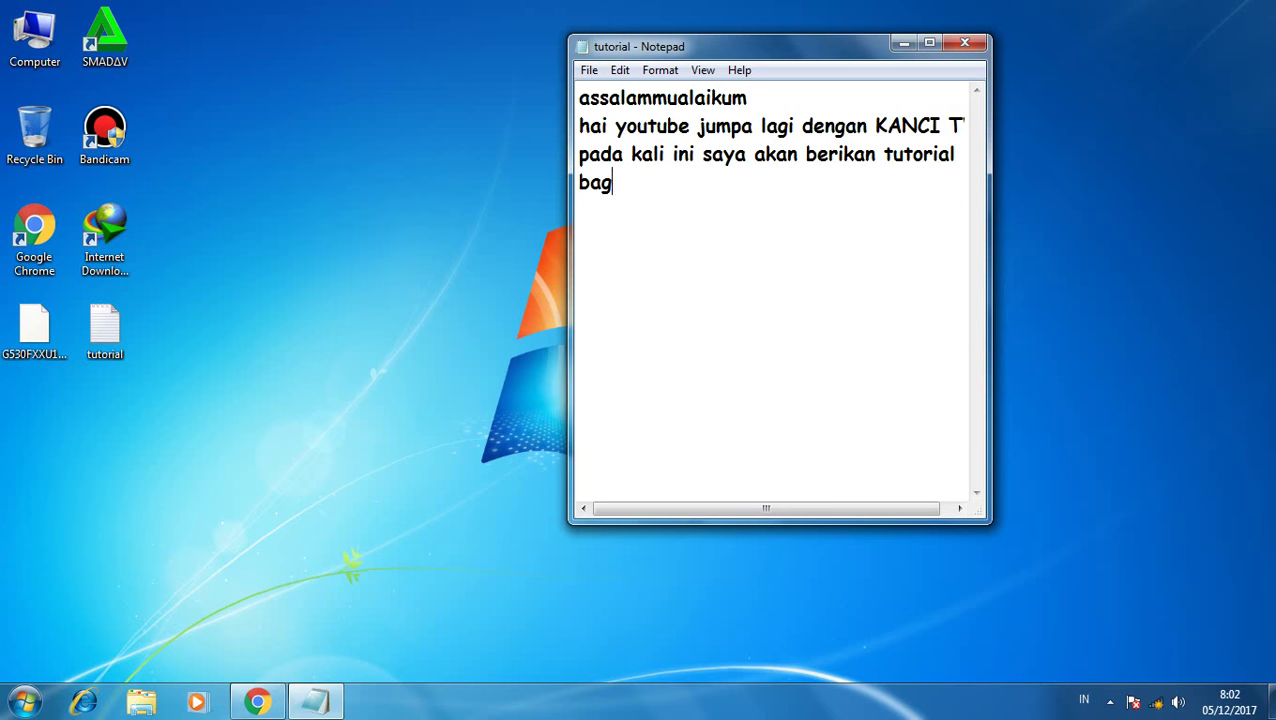
{"action": "type", "text": "aimana cara"}
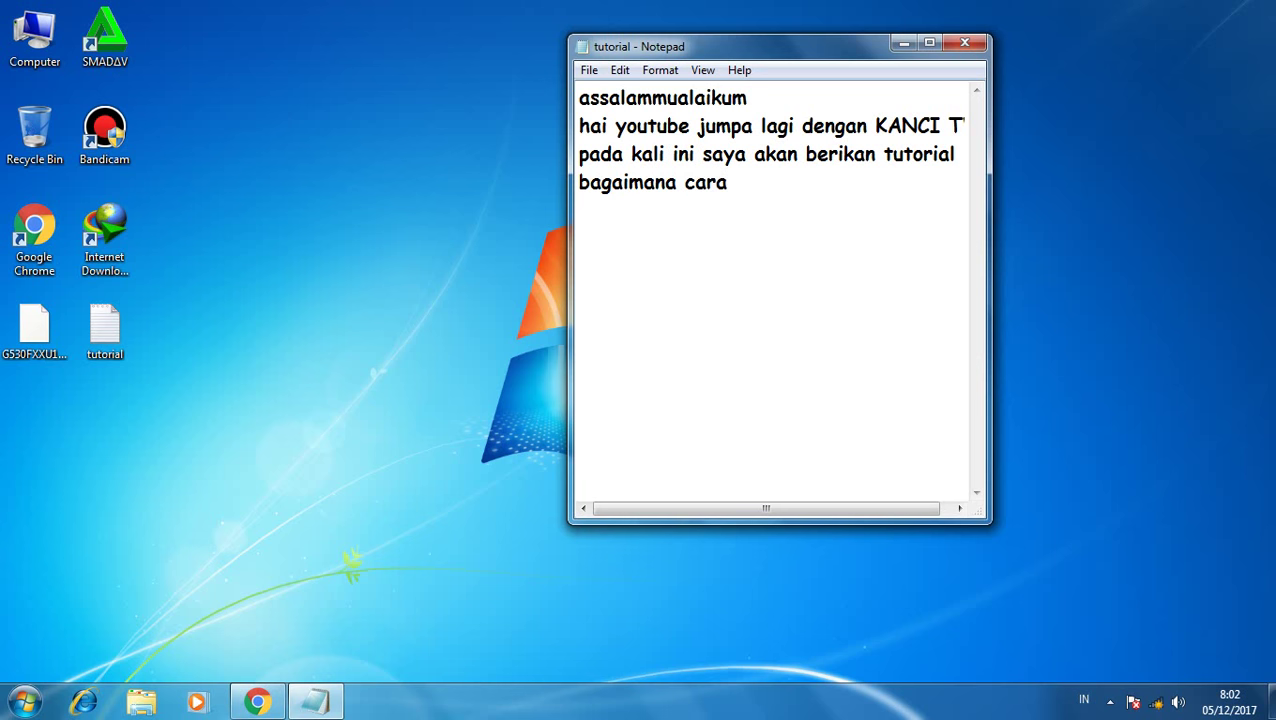
{"action": "type", "text": " repeater"}
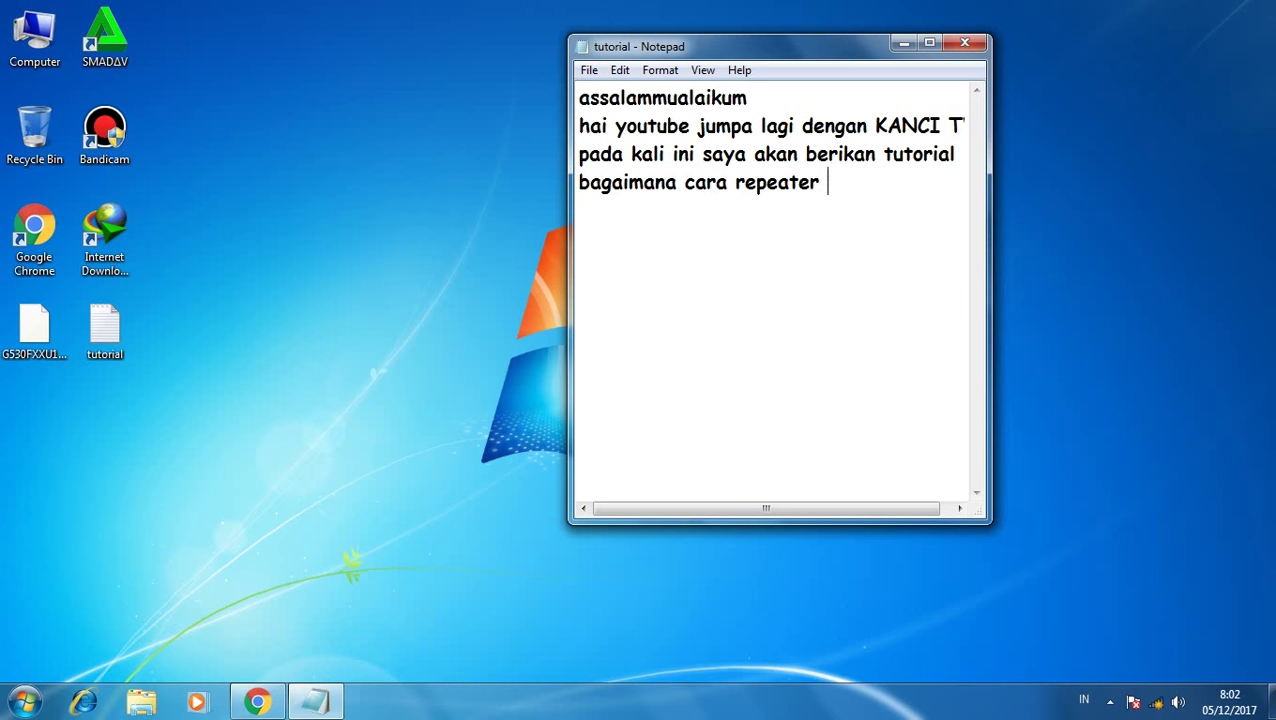
{"action": "type", "text": " wifi "}
{"action": "type", "text": "dengan router tp"}
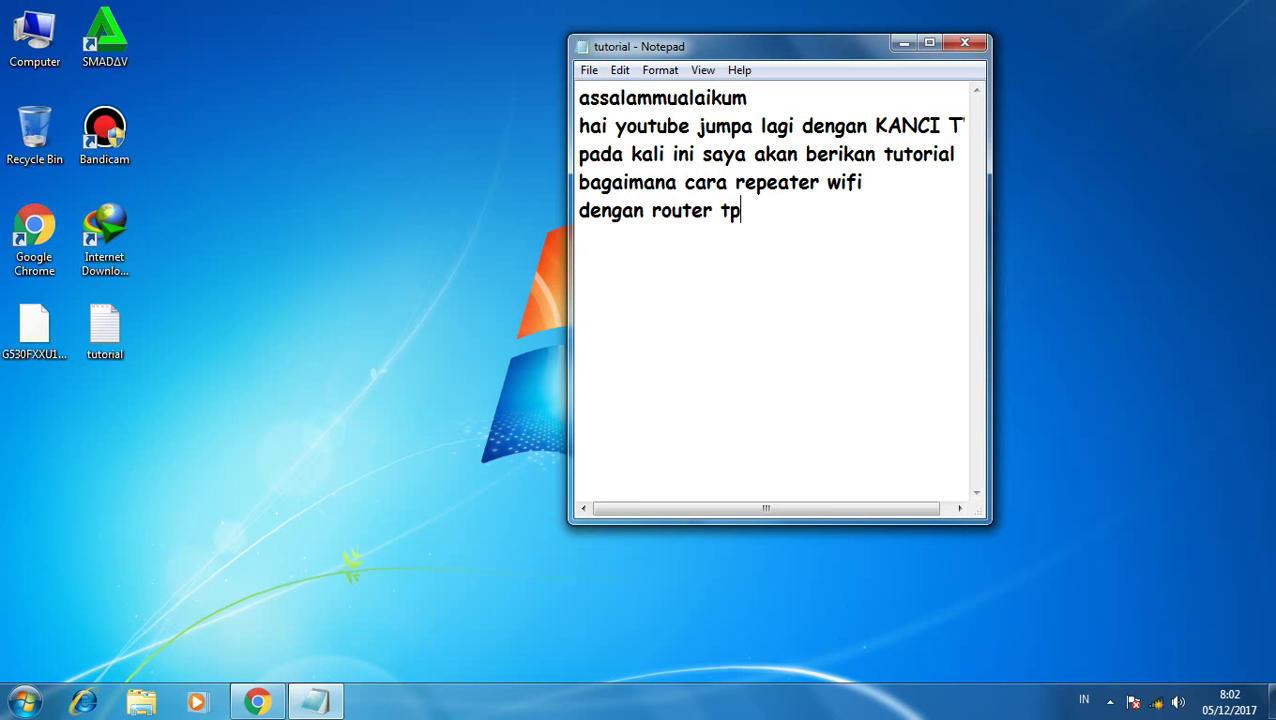
{"action": "type", "text": "nk"}
{"action": "type", "text": "ert"}
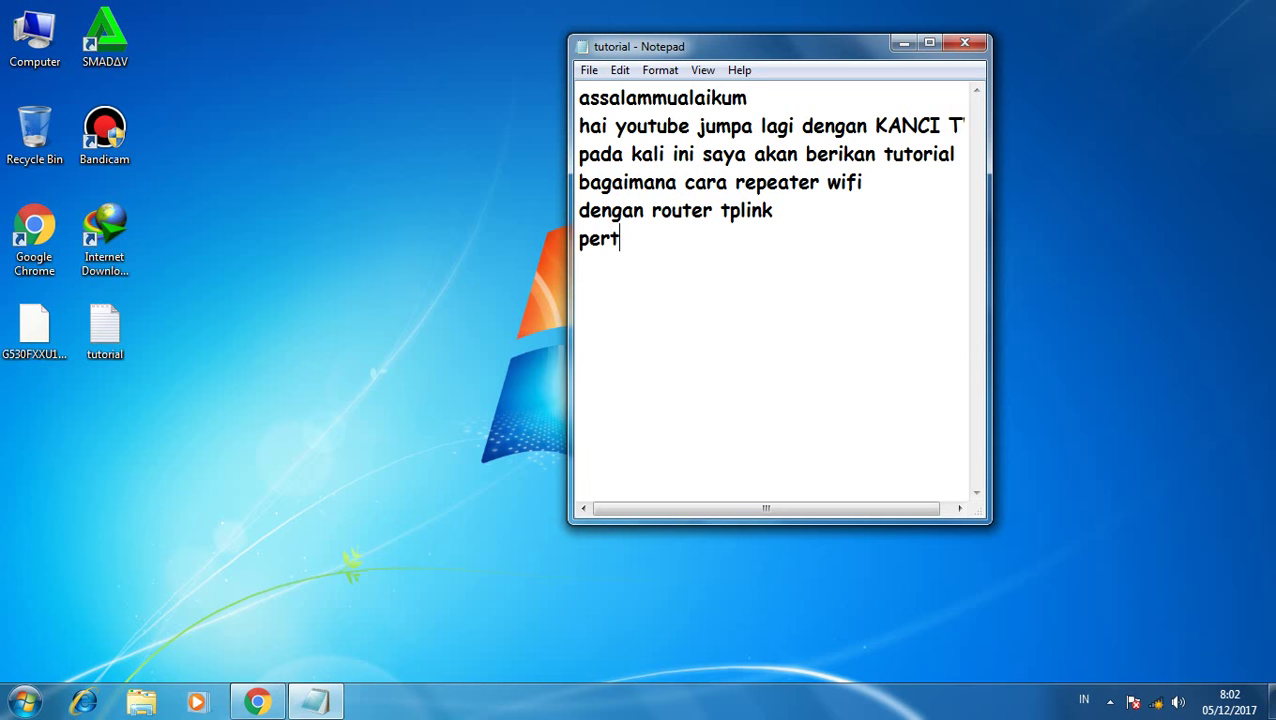
{"action": "key", "text": "BackSpace"}
{"action": "type", "text": "hatik"}
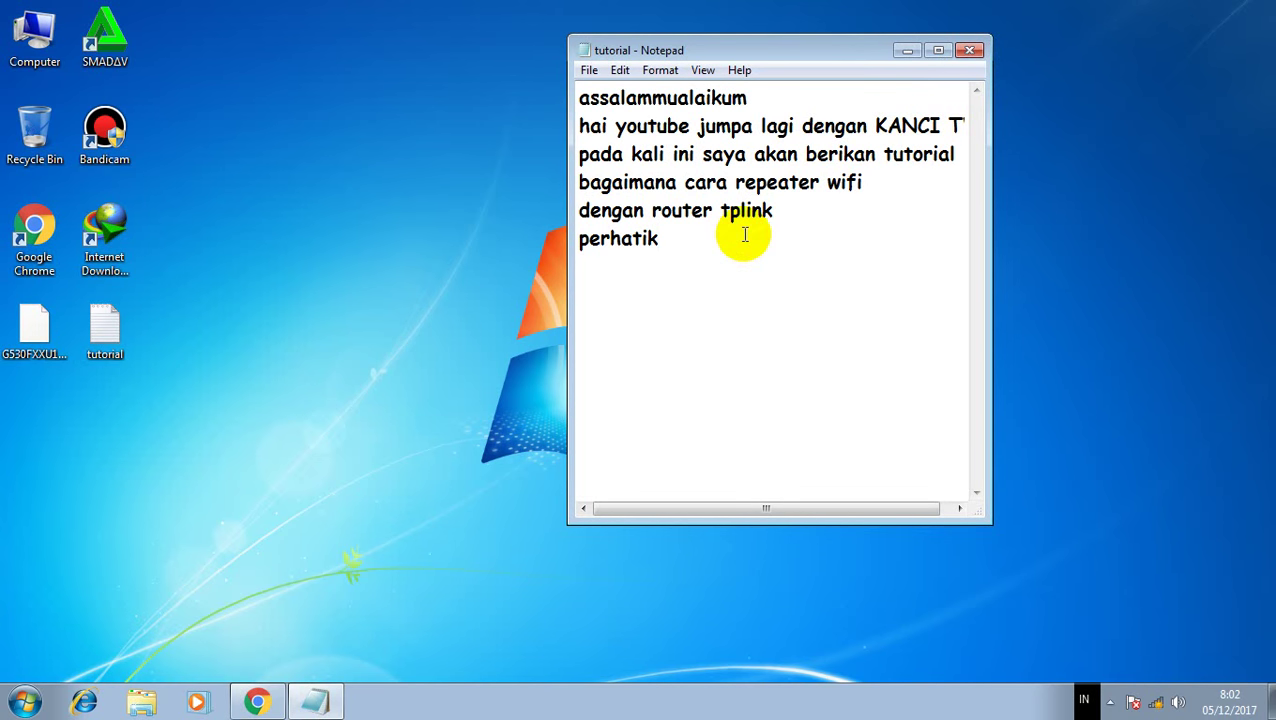
{"action": "type", "text": "an saja "}
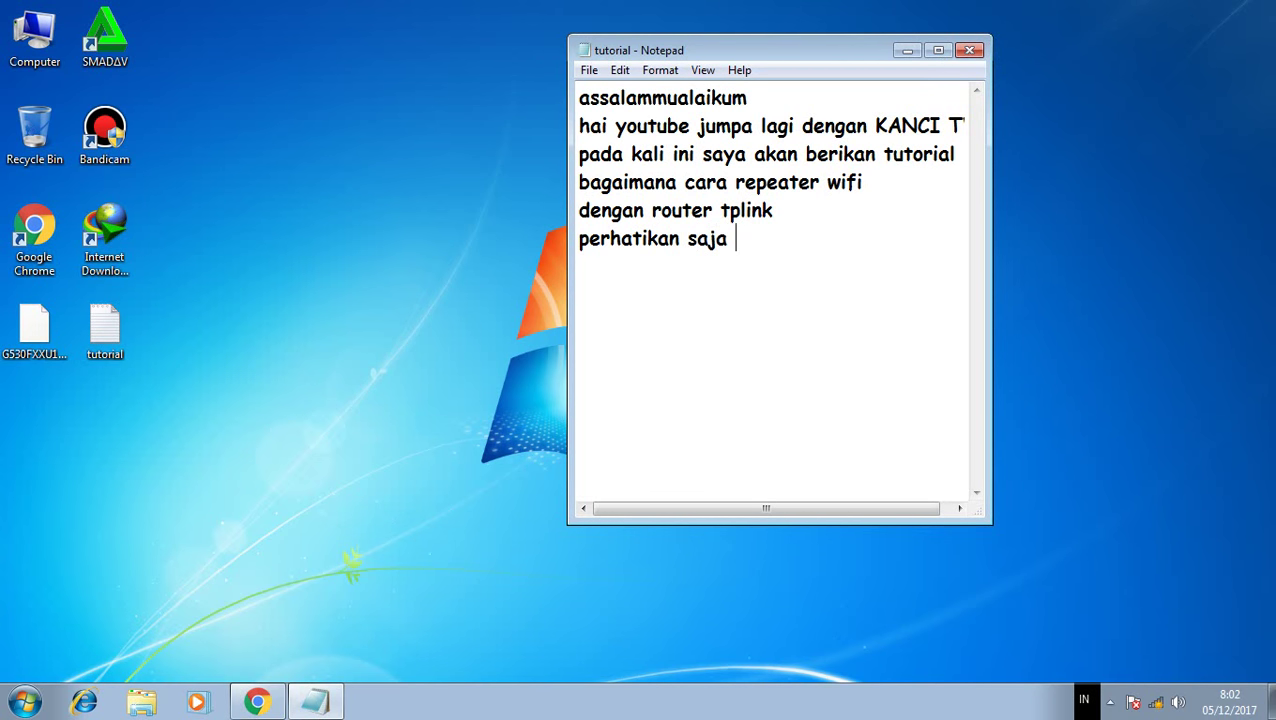
{"action": "type", "text": "Videonya"}
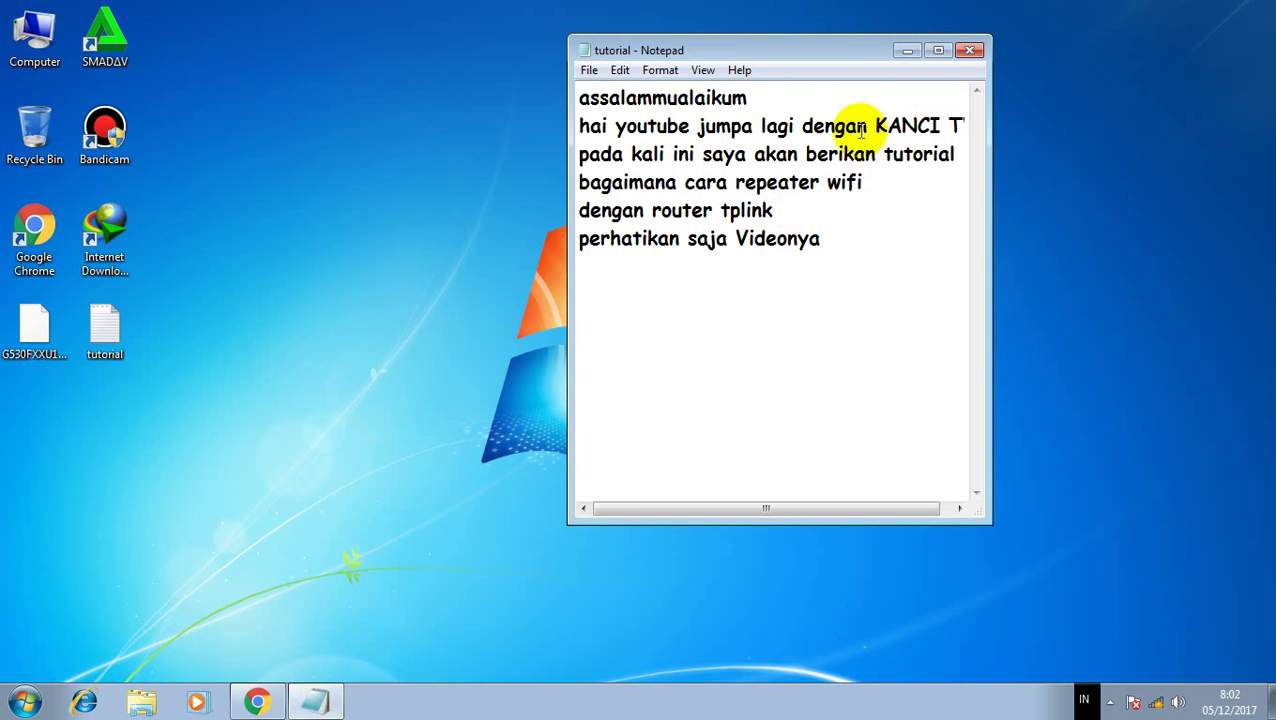
Erase all the note's text and minimize Notepad to the desktop.
{"action": "left_click", "coordinate": [797, 206]}
{"action": "key", "text": "ctrl+a"}
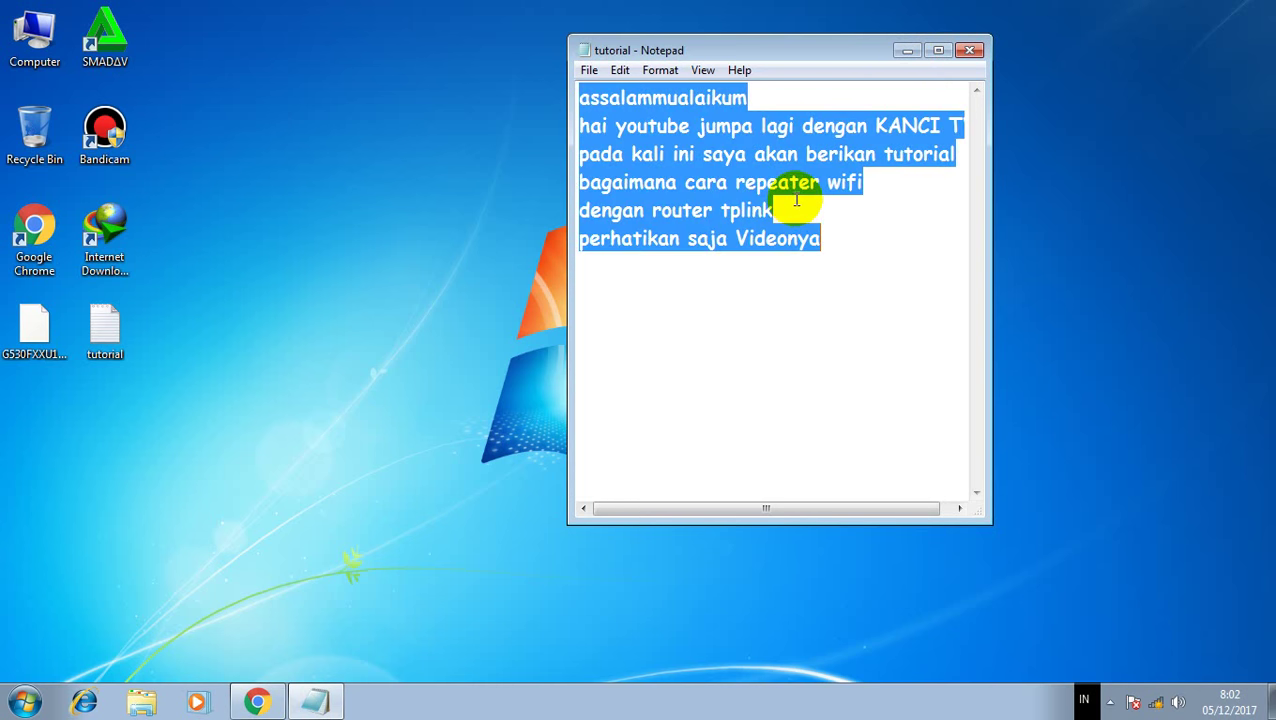
{"action": "key", "text": "BackSpace"}
{"action": "key", "text": "super+d"}
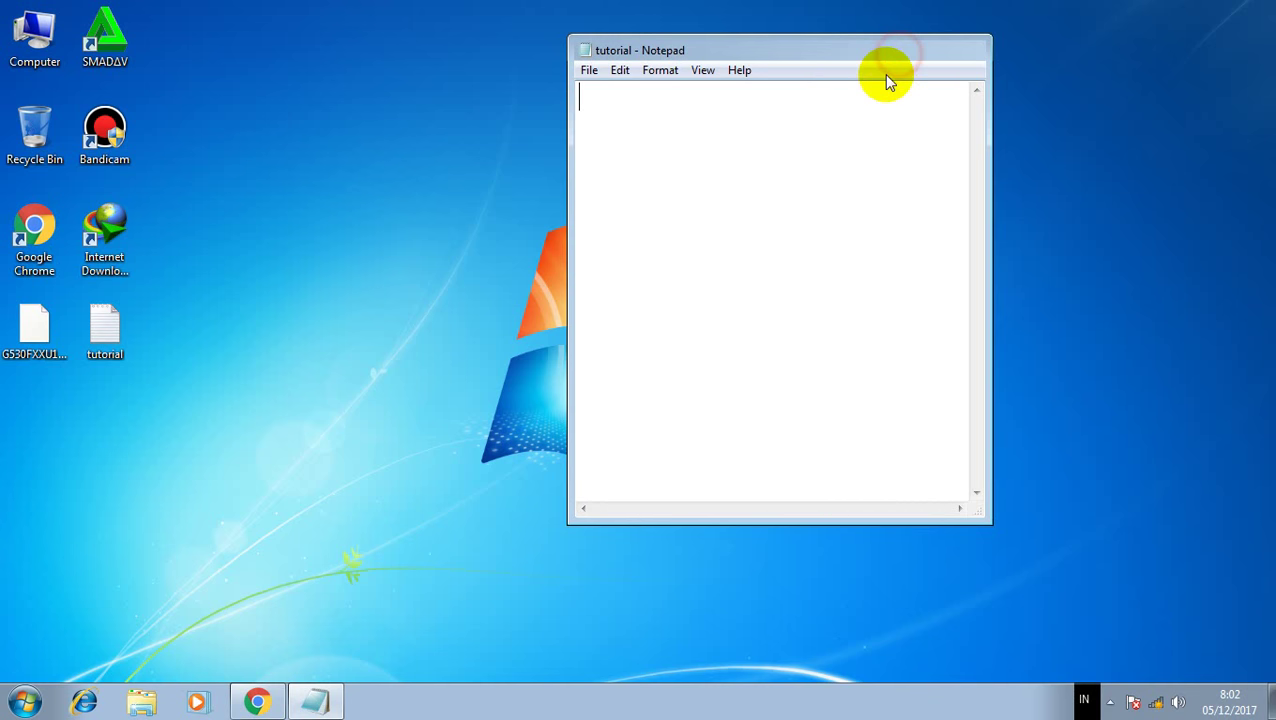
{"action": "right_click", "coordinate": [803, 165]}
Refresh the desktop and keep the empty Notepad note minimized.
{"action": "left_click", "coordinate": [850, 215]}
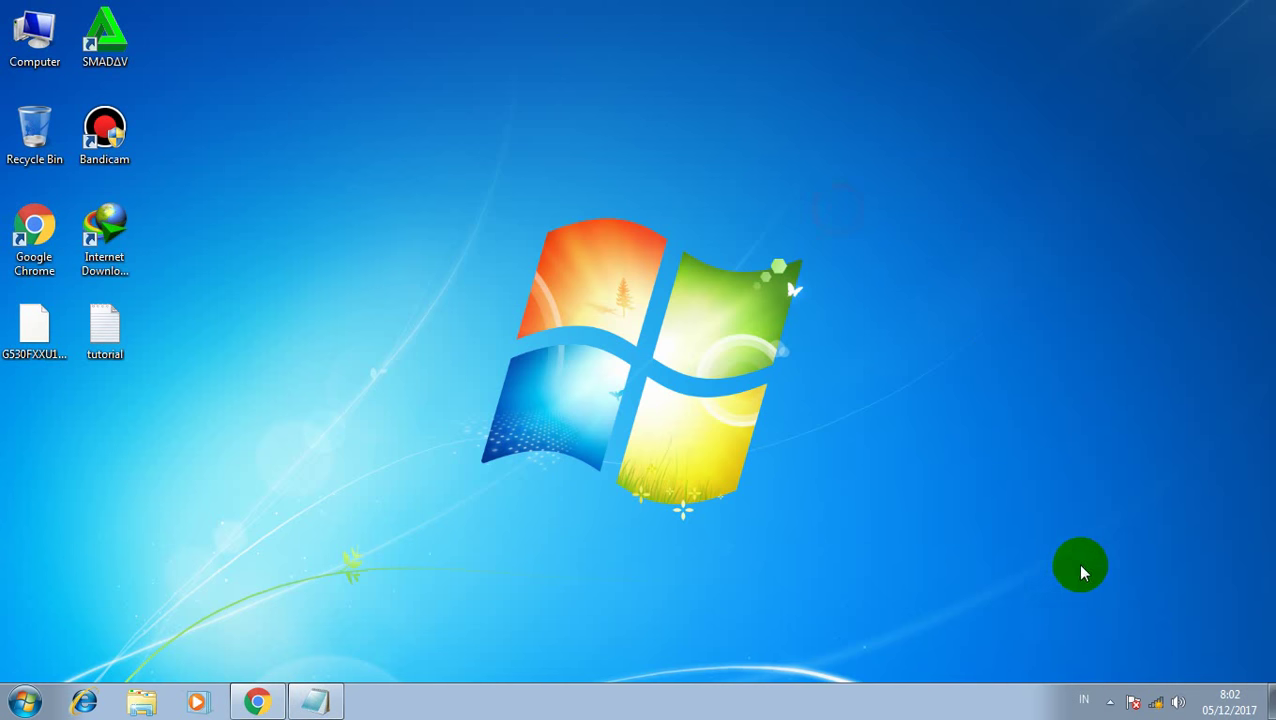
{"action": "left_click", "coordinate": [318, 702]}
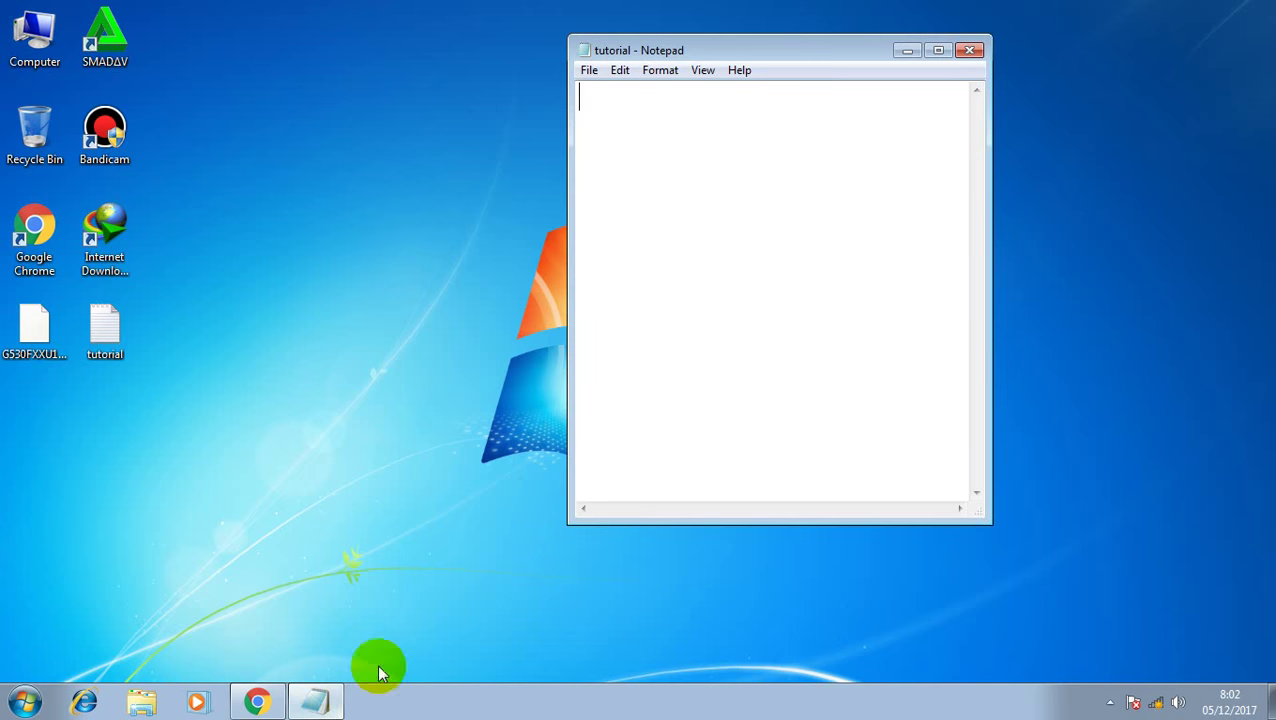
{"action": "left_click", "coordinate": [907, 51]}
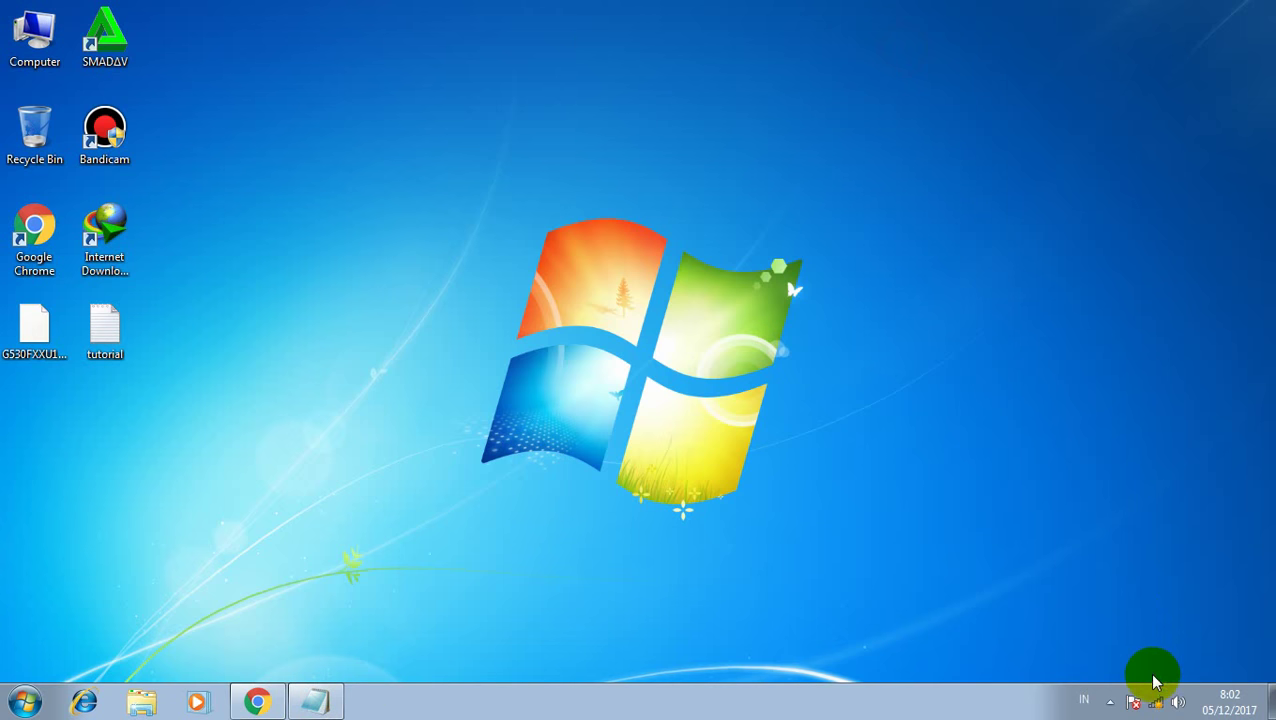
Join the TP-LINK_3D30 wireless network from the tray and check the connection status.
{"action": "left_click", "coordinate": [1155, 702]}
{"action": "left_click", "coordinate": [1135, 450]}
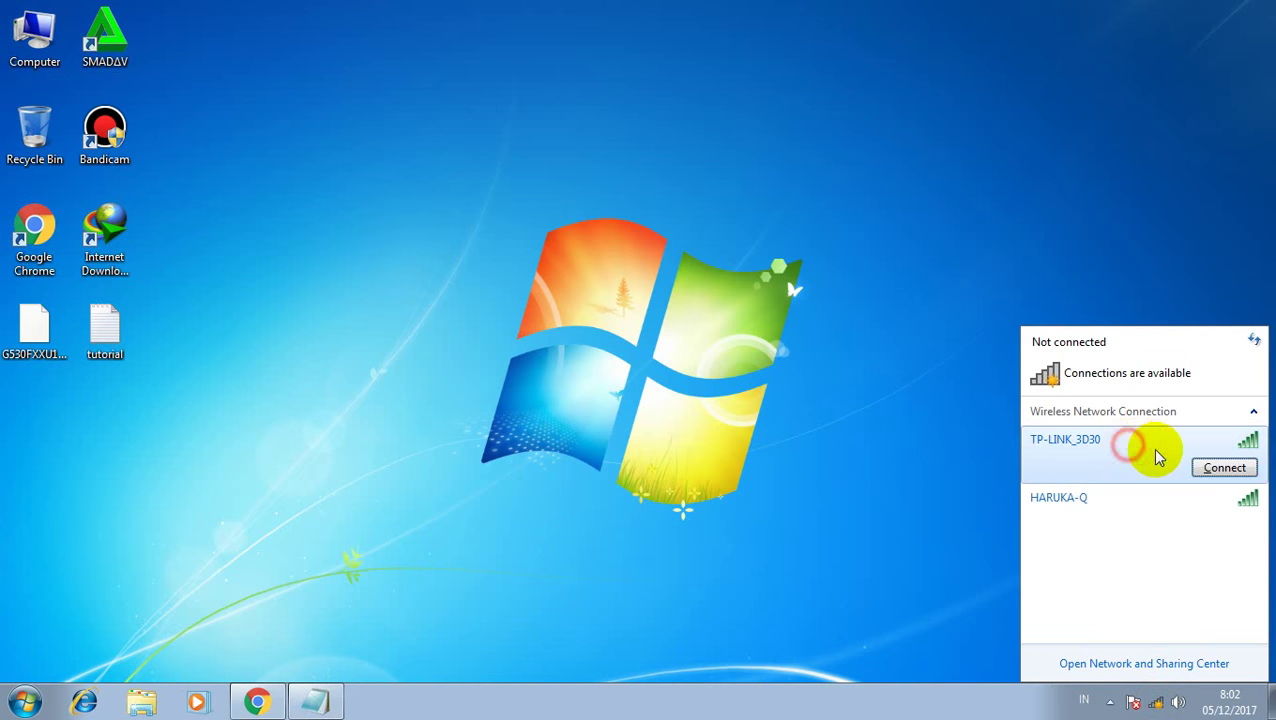
{"action": "left_click", "coordinate": [1212, 475]}
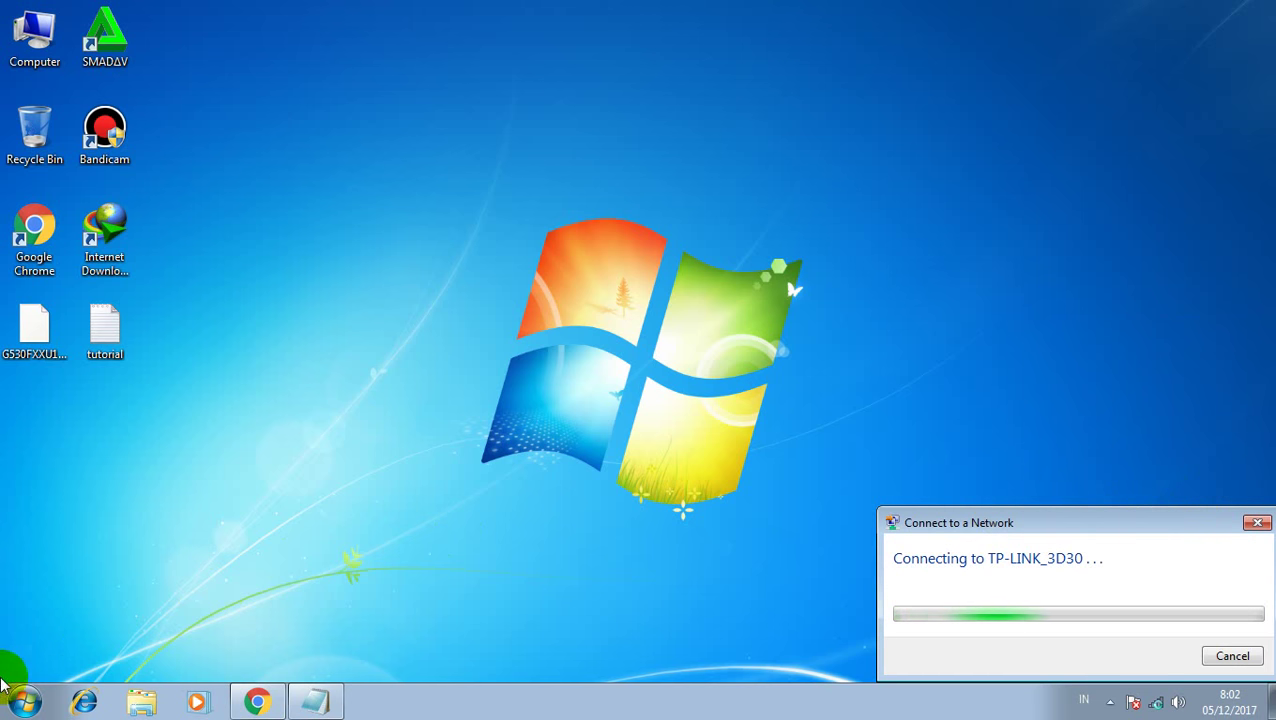
{"action": "left_click", "coordinate": [1157, 706]}
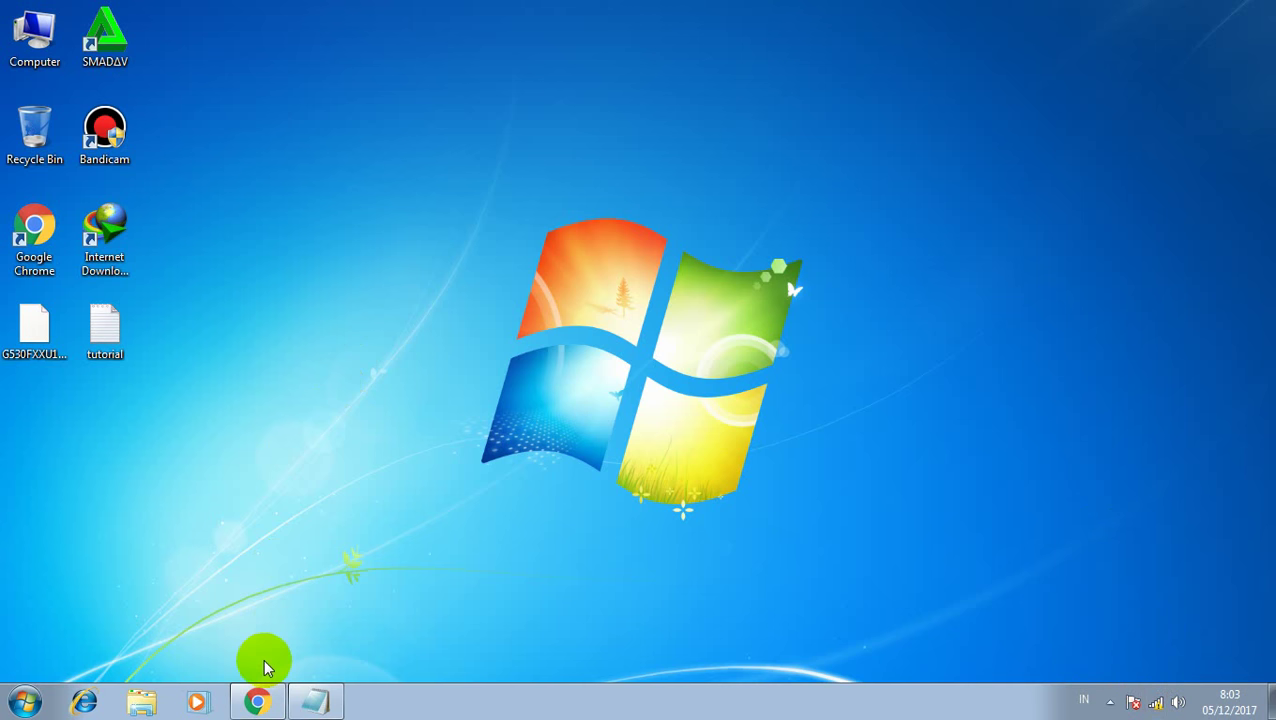
Load 192.168.0.1 in Chrome and log in with the router's password.
{"action": "left_click", "coordinate": [257, 702]}
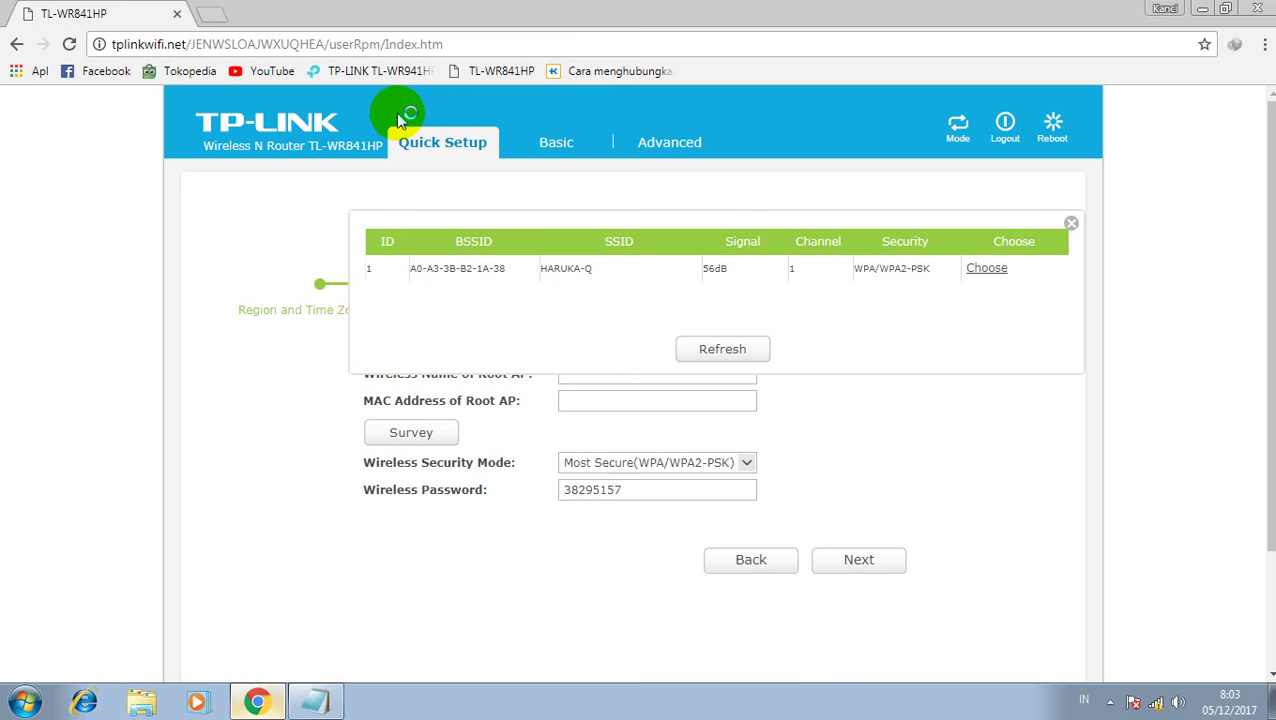
{"action": "left_click", "coordinate": [400, 44]}
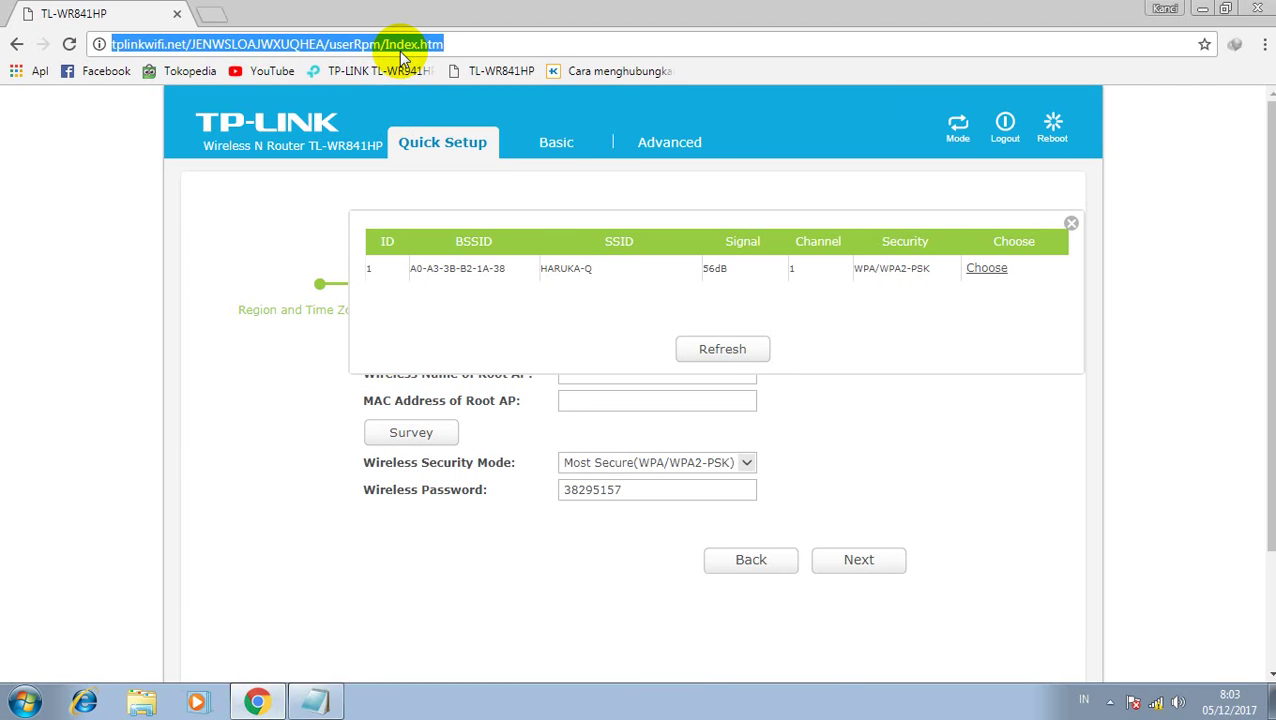
{"action": "type", "text": "192"}
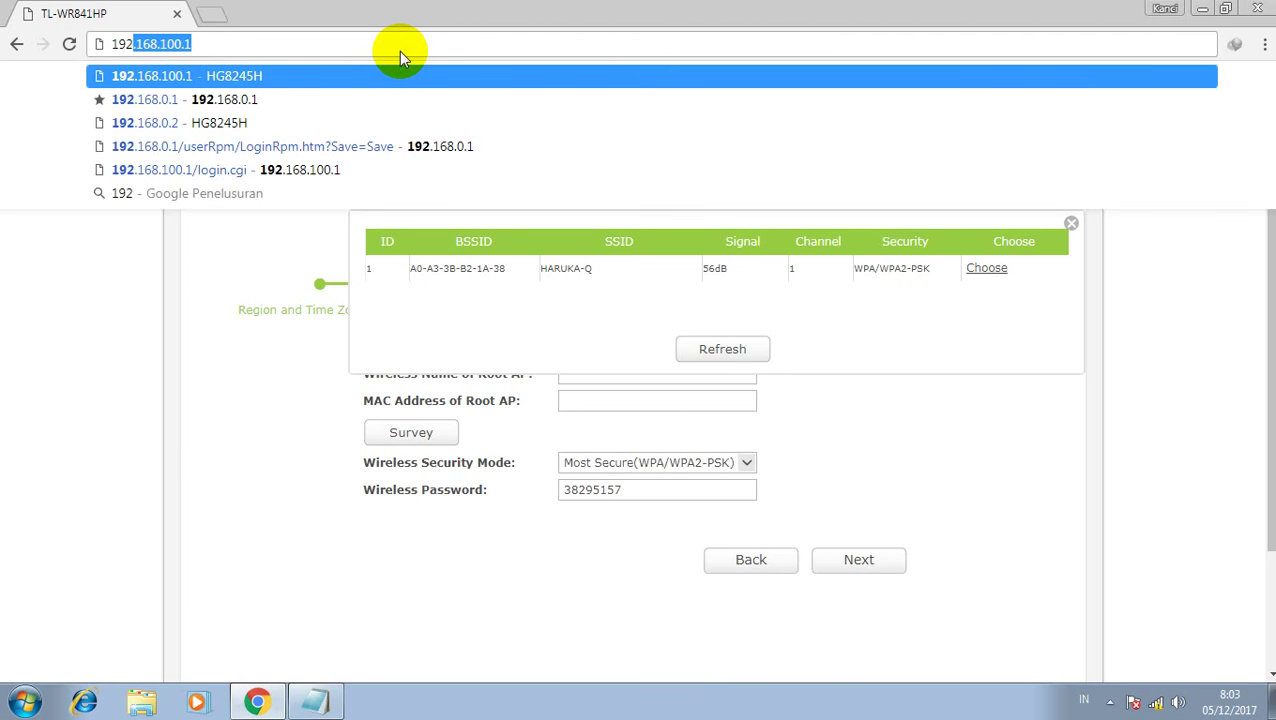
{"action": "type", "text": ".168"}
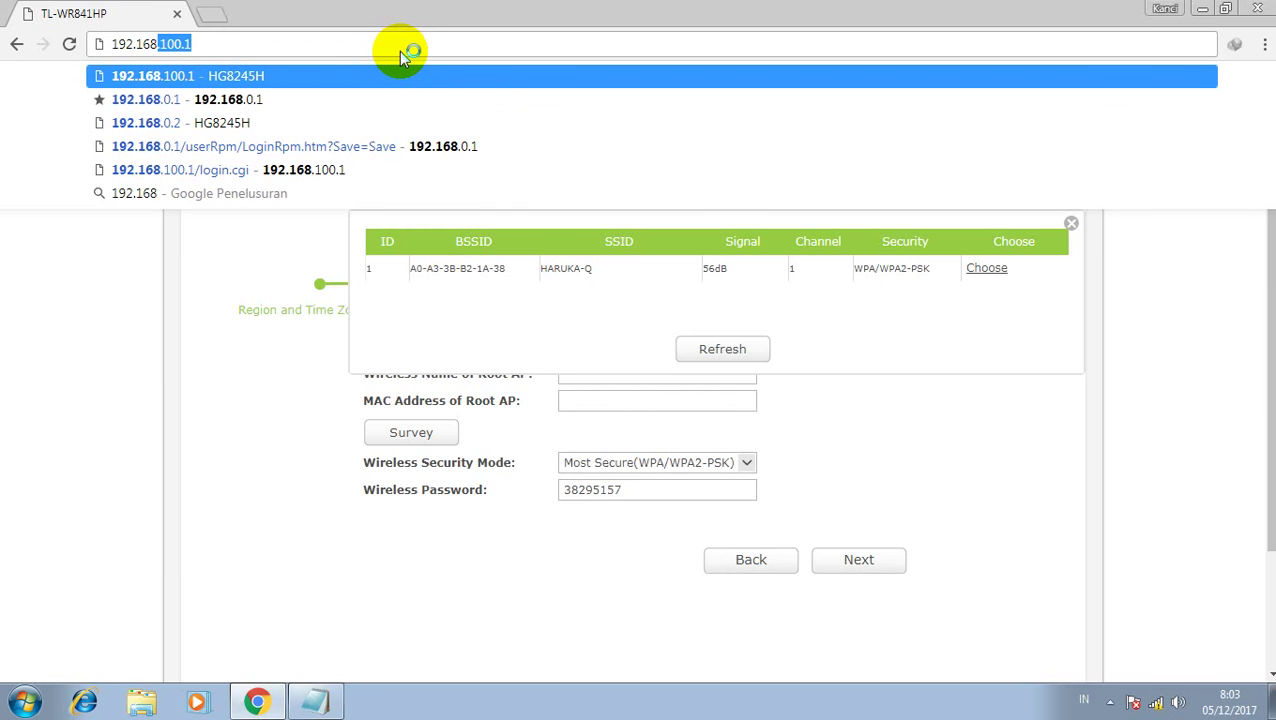
{"action": "type", "text": ".0.1"}
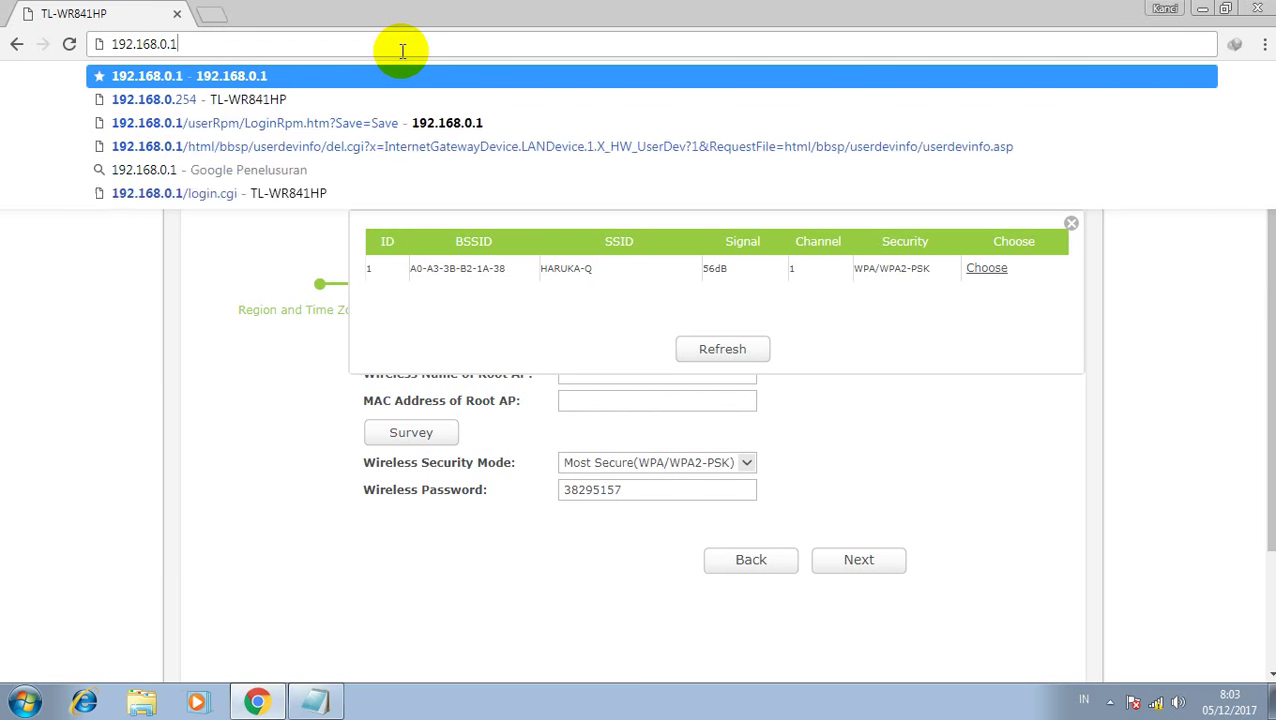
{"action": "key", "text": "Return"}
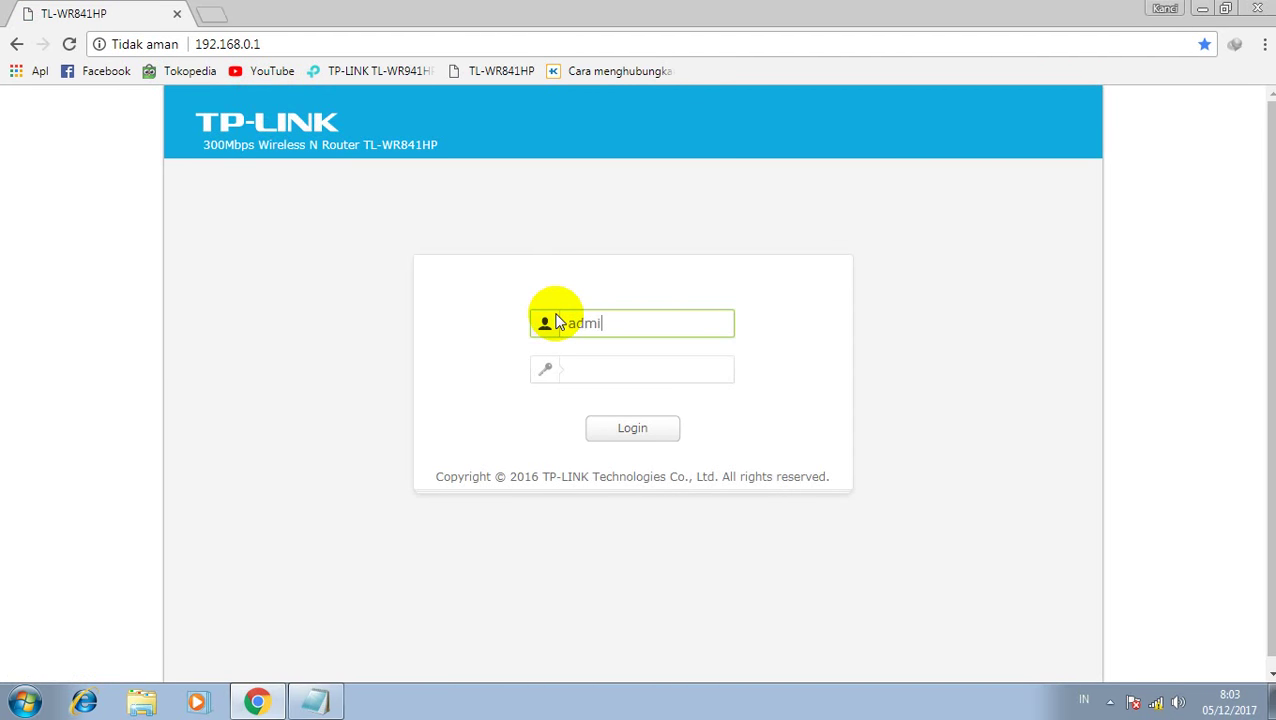
{"action": "left_click", "coordinate": [598, 368]}
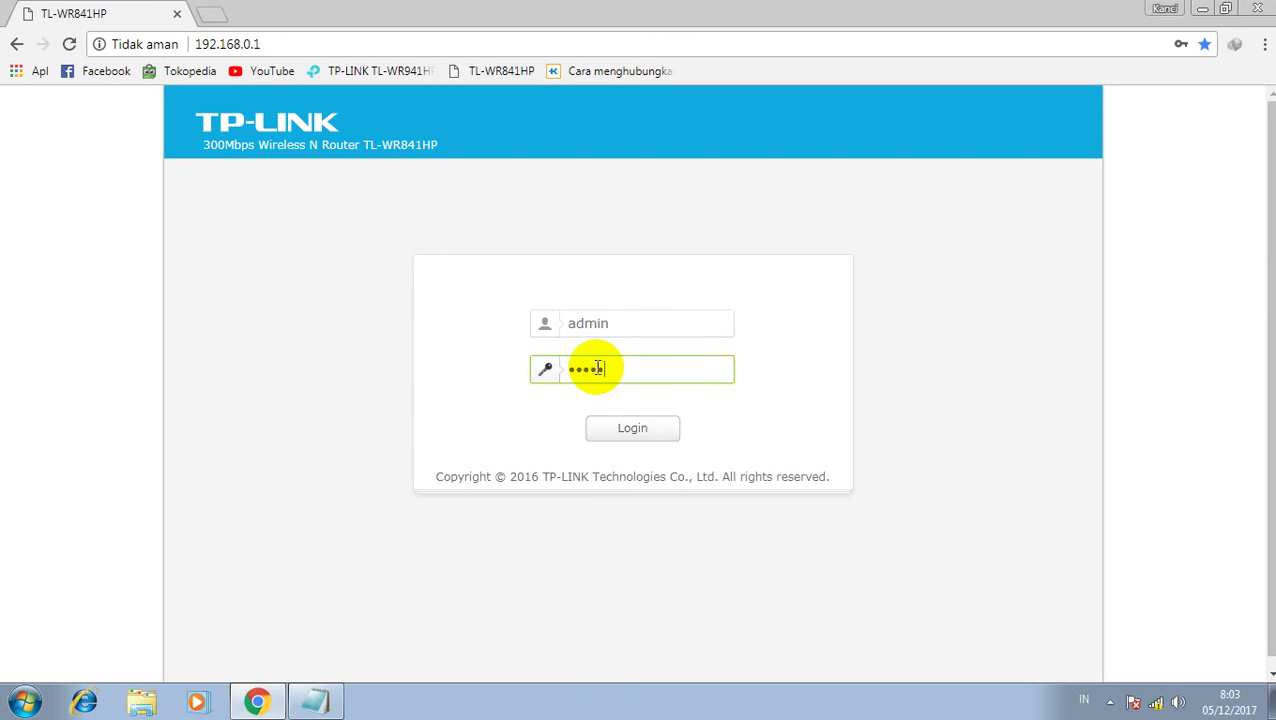
{"action": "left_click", "coordinate": [626, 421]}
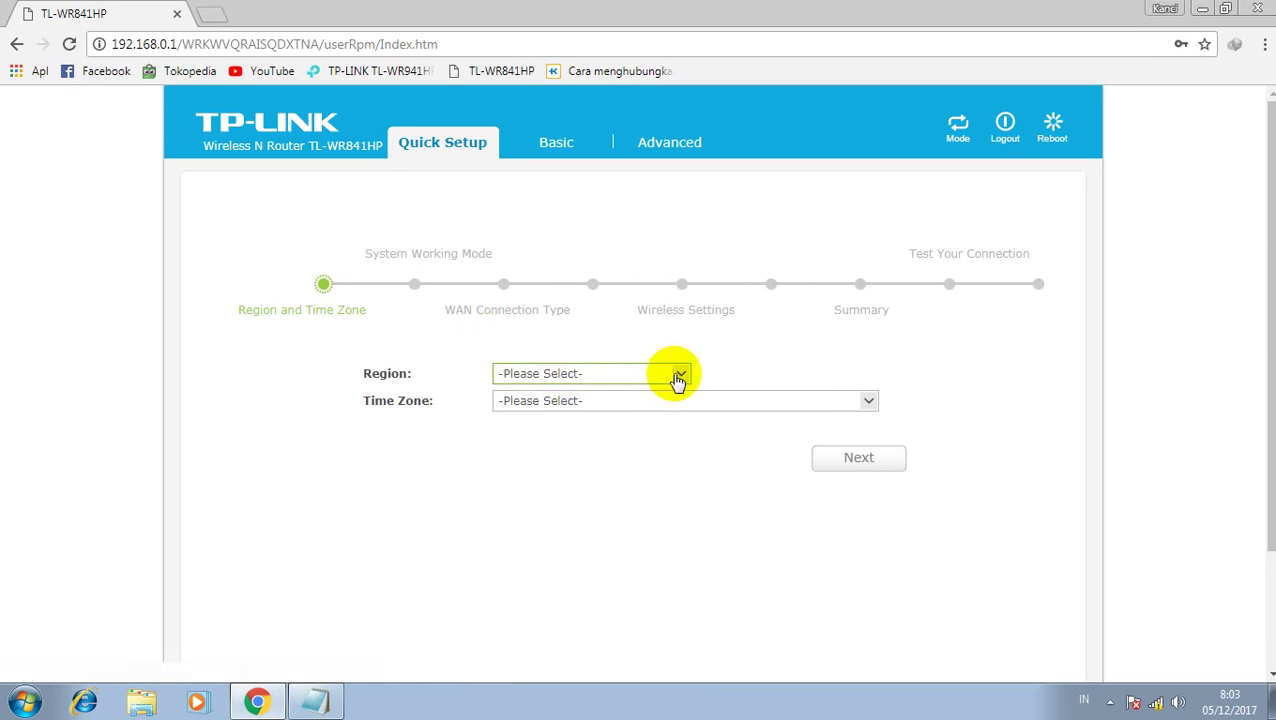
Set the Quick Setup region to Indonesia.
{"action": "left_click", "coordinate": [682, 376]}
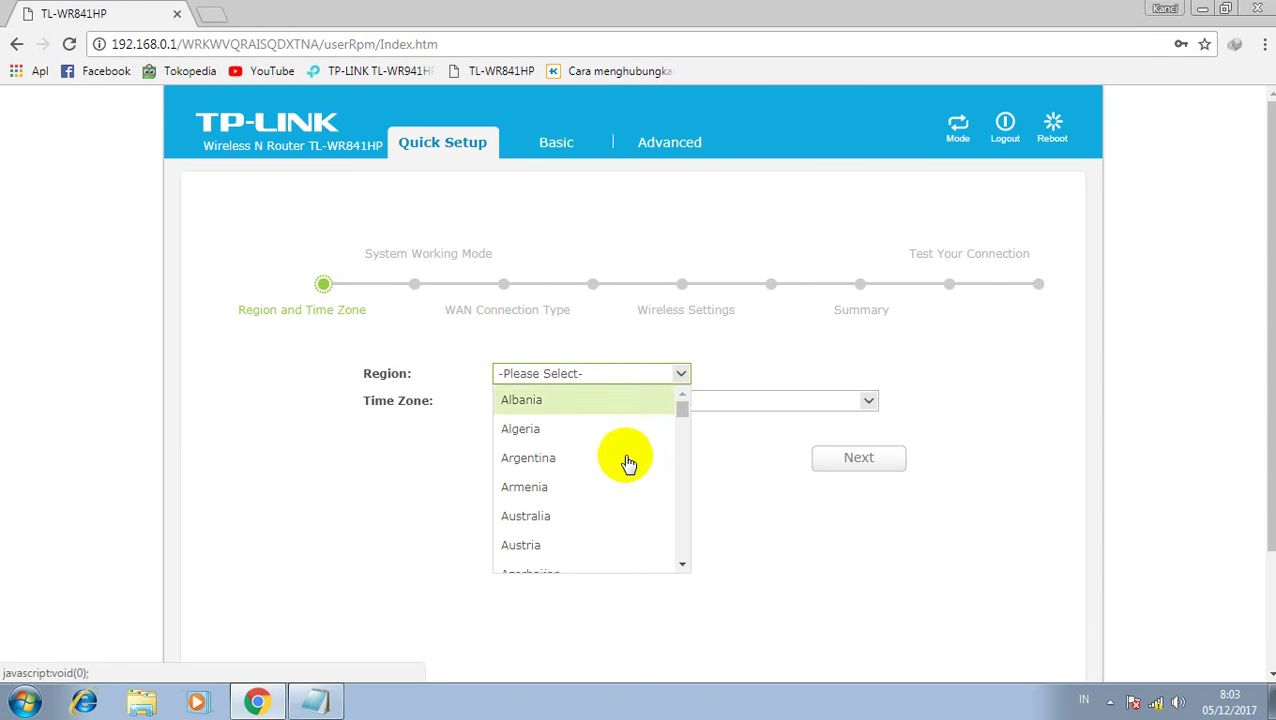
{"action": "scroll", "coordinate": [627, 465], "scroll_direction": "down", "scroll_amount": 1}
{"action": "scroll", "coordinate": [627, 465], "scroll_direction": "down", "scroll_amount": 8}
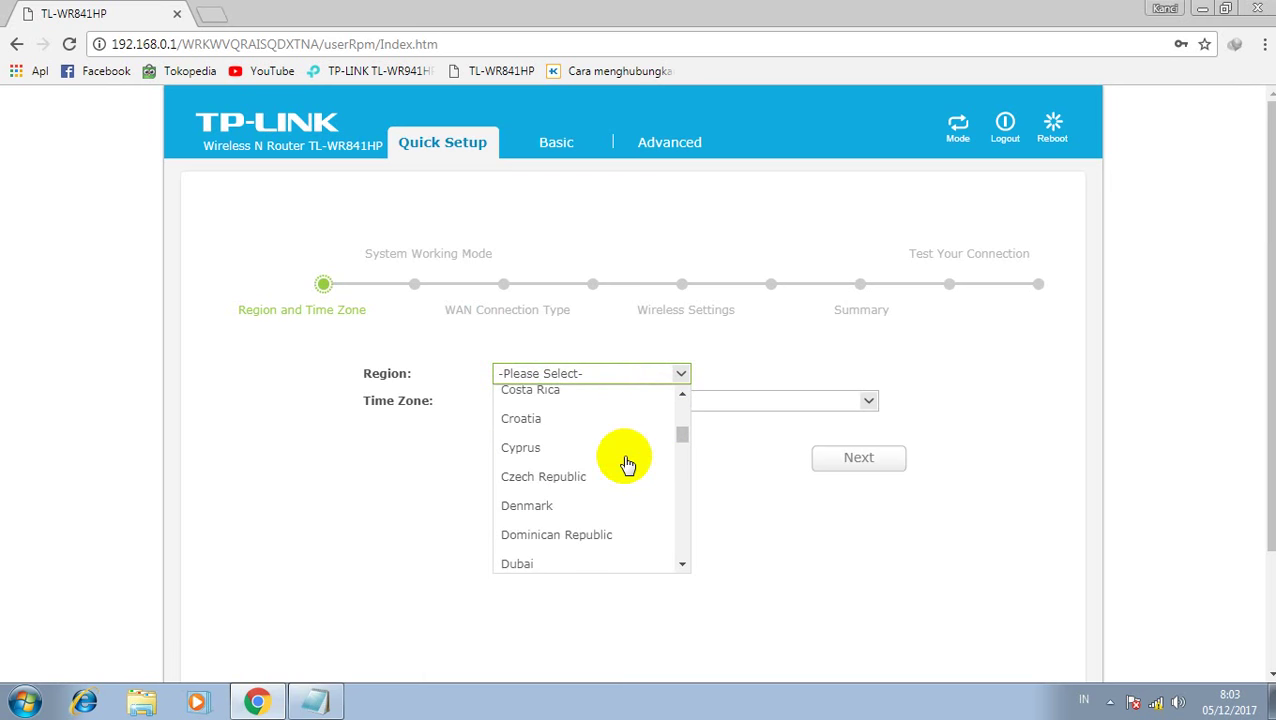
{"action": "scroll", "coordinate": [627, 465], "scroll_direction": "down", "scroll_amount": 2}
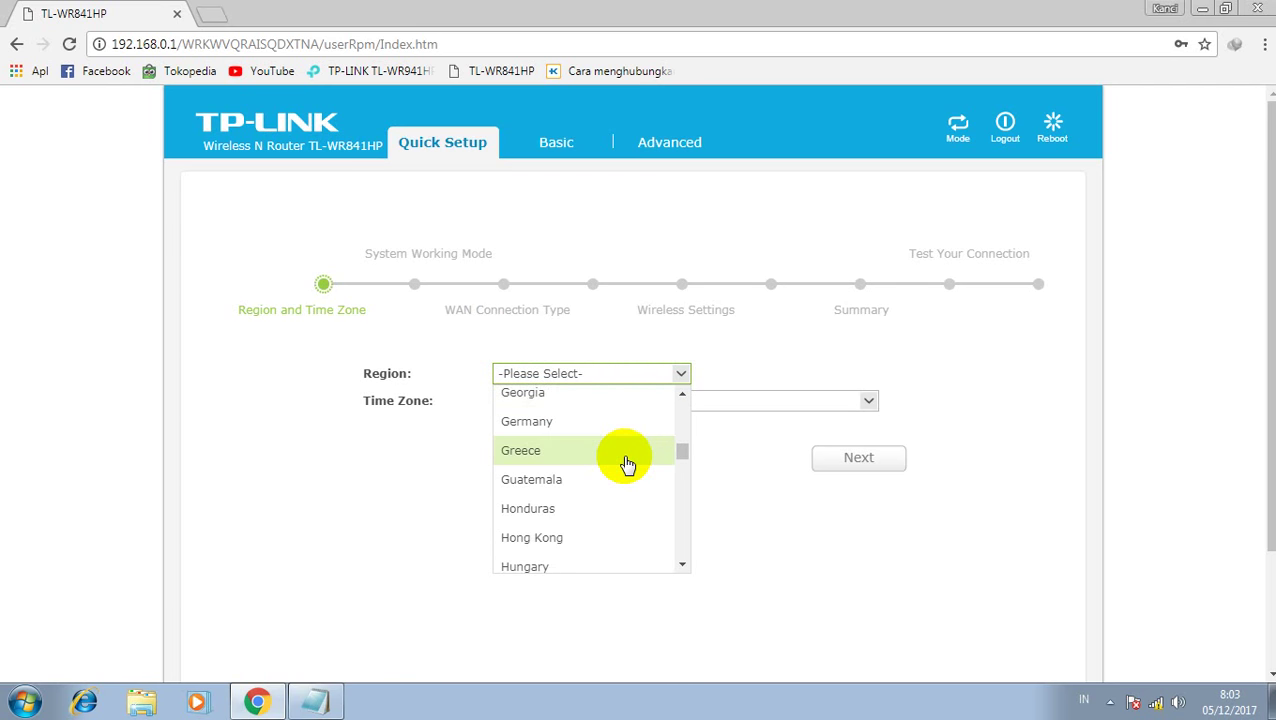
{"action": "scroll", "coordinate": [627, 465], "scroll_direction": "down", "scroll_amount": 3}
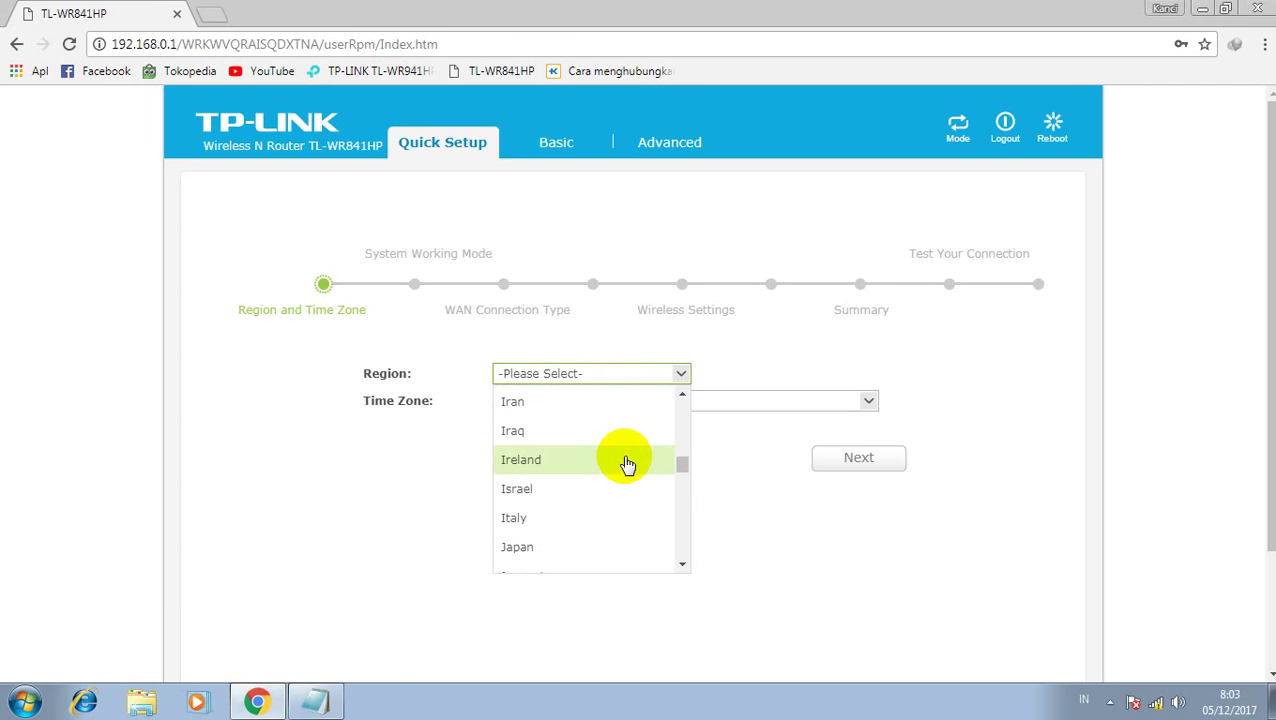
{"action": "scroll", "coordinate": [627, 465], "scroll_direction": "up", "scroll_amount": 1}
{"action": "left_click", "coordinate": [597, 467]}
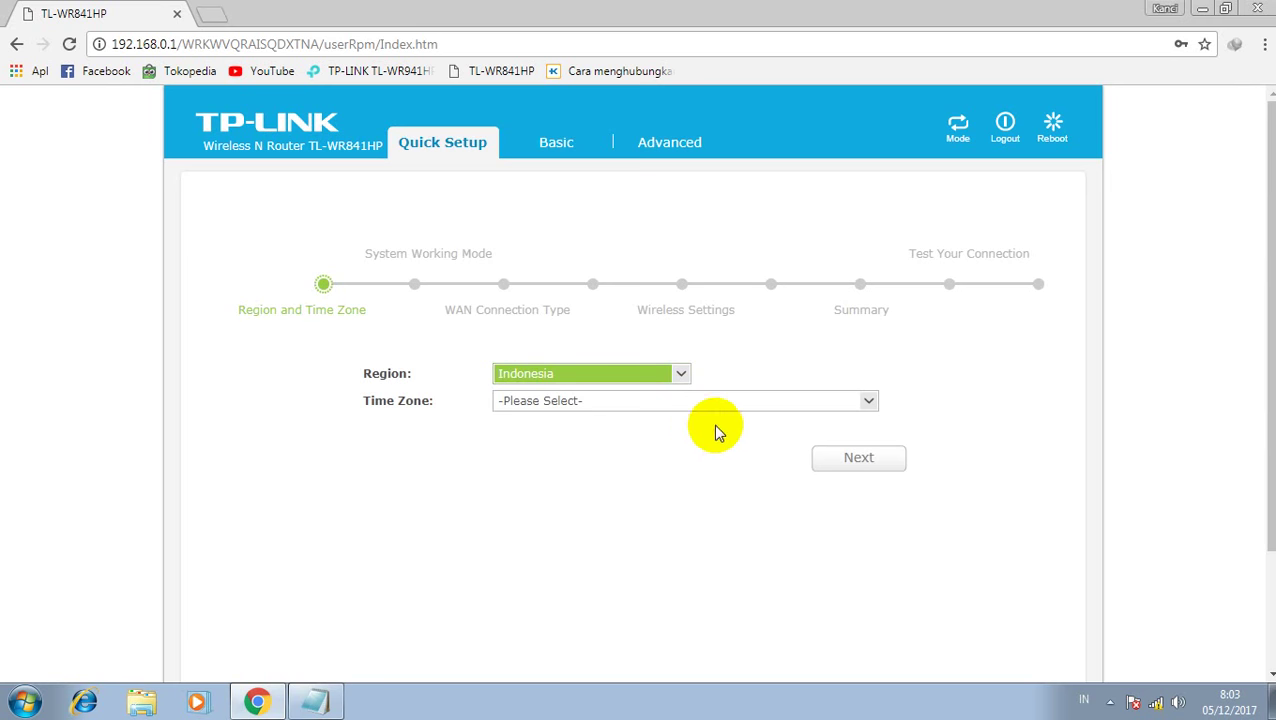
Set the time zone to (GMT+07:00) Bangkok, Jakarta, Hanoi.
{"action": "left_click", "coordinate": [871, 404]}
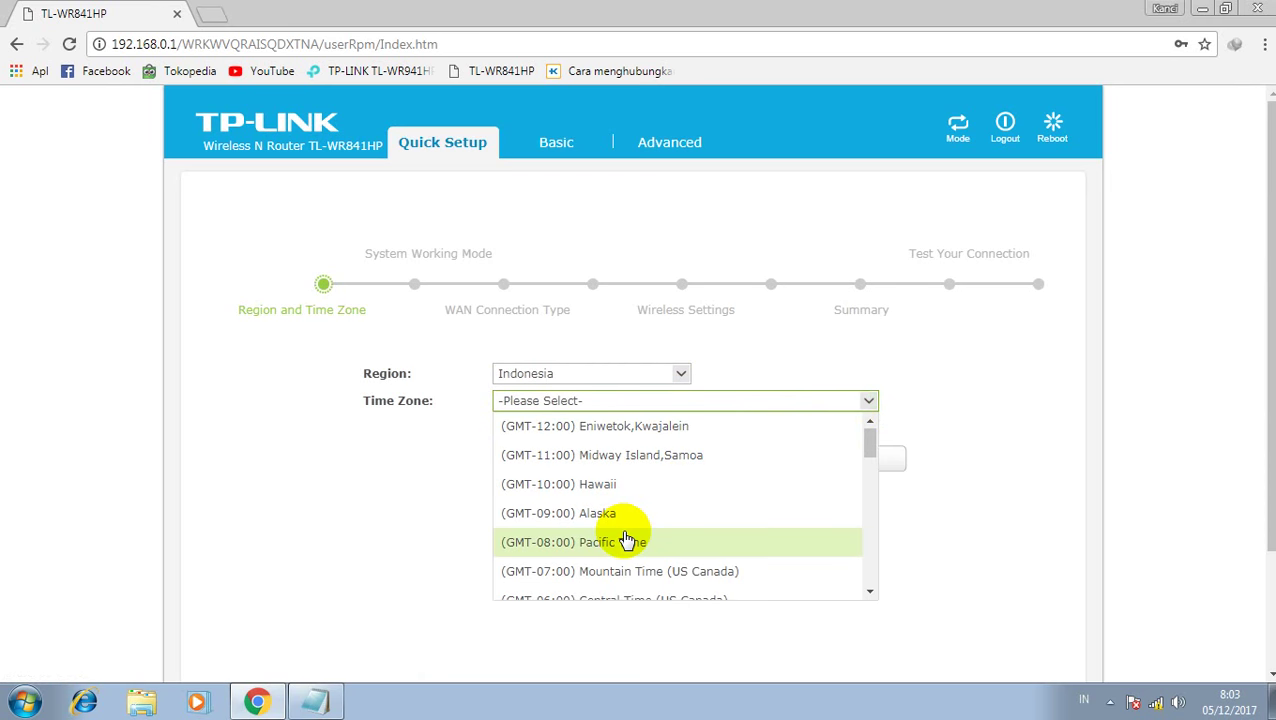
{"action": "scroll", "coordinate": [625, 537], "scroll_direction": "down", "scroll_amount": 3}
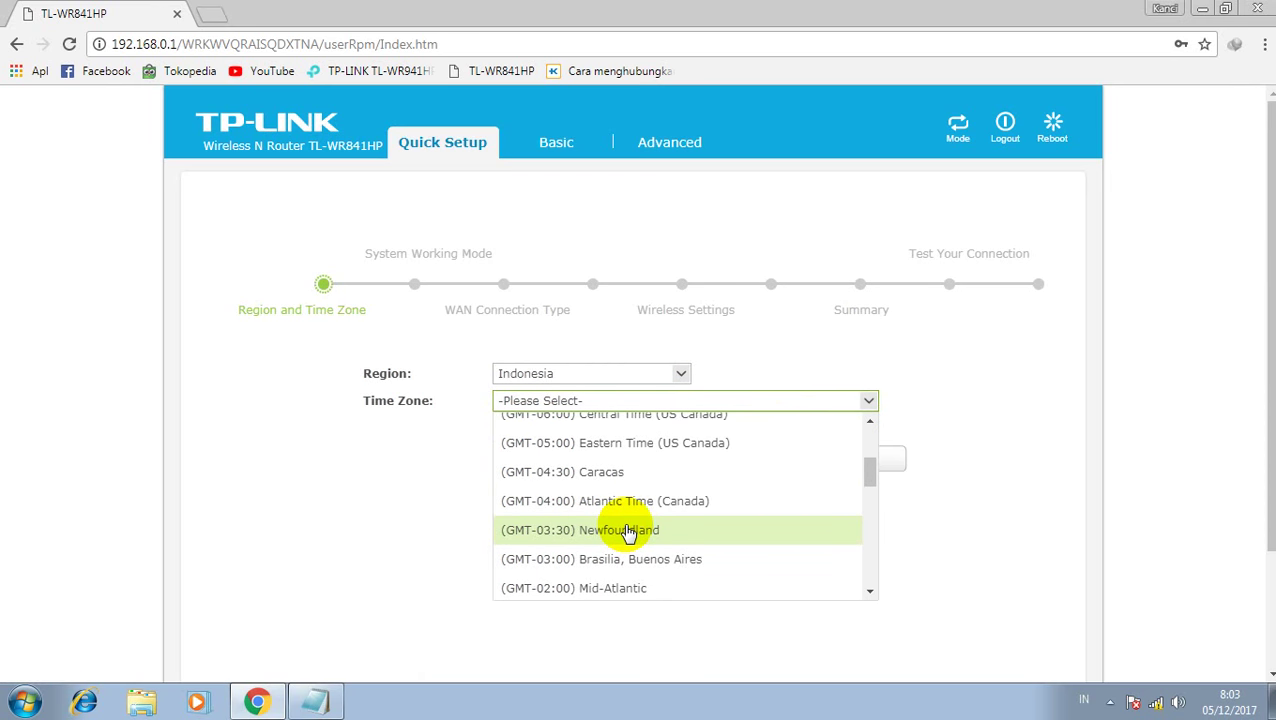
{"action": "scroll", "coordinate": [625, 535], "scroll_direction": "down", "scroll_amount": 6}
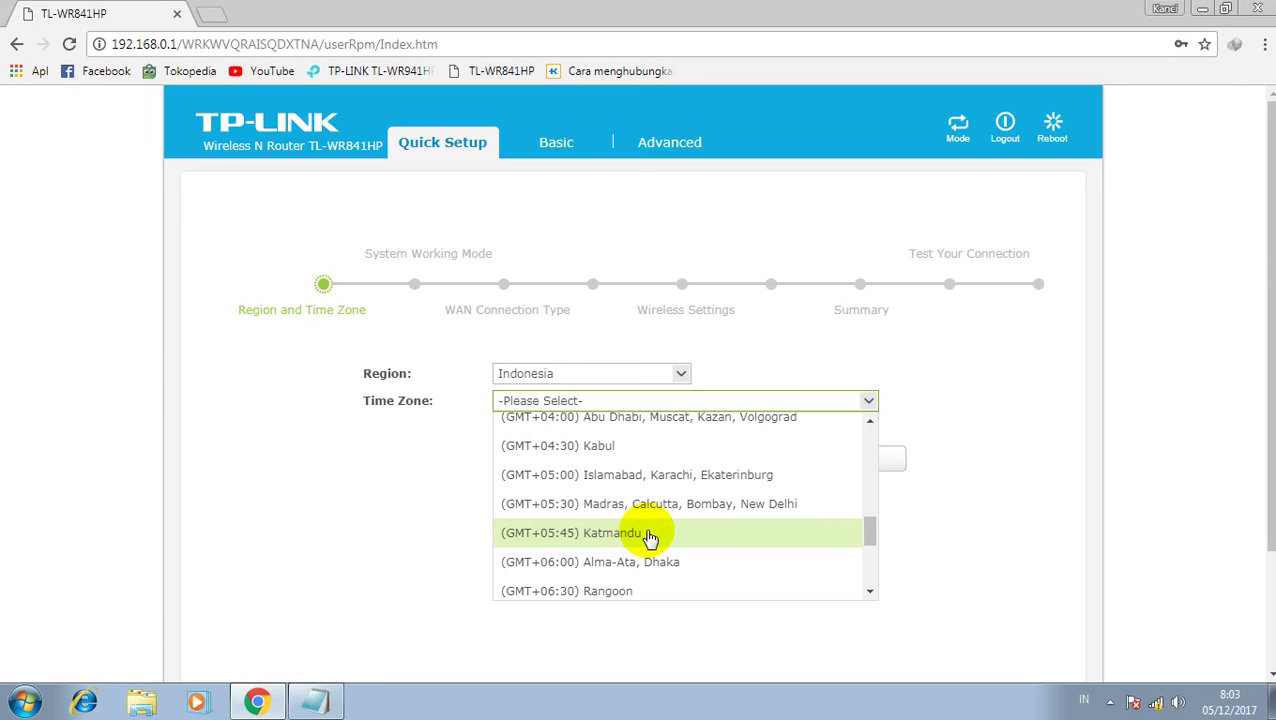
{"action": "scroll", "coordinate": [649, 535], "scroll_direction": "up", "scroll_amount": 1}
{"action": "scroll", "coordinate": [649, 535], "scroll_direction": "down", "scroll_amount": 1}
{"action": "scroll", "coordinate": [649, 535], "scroll_direction": "down", "scroll_amount": 1}
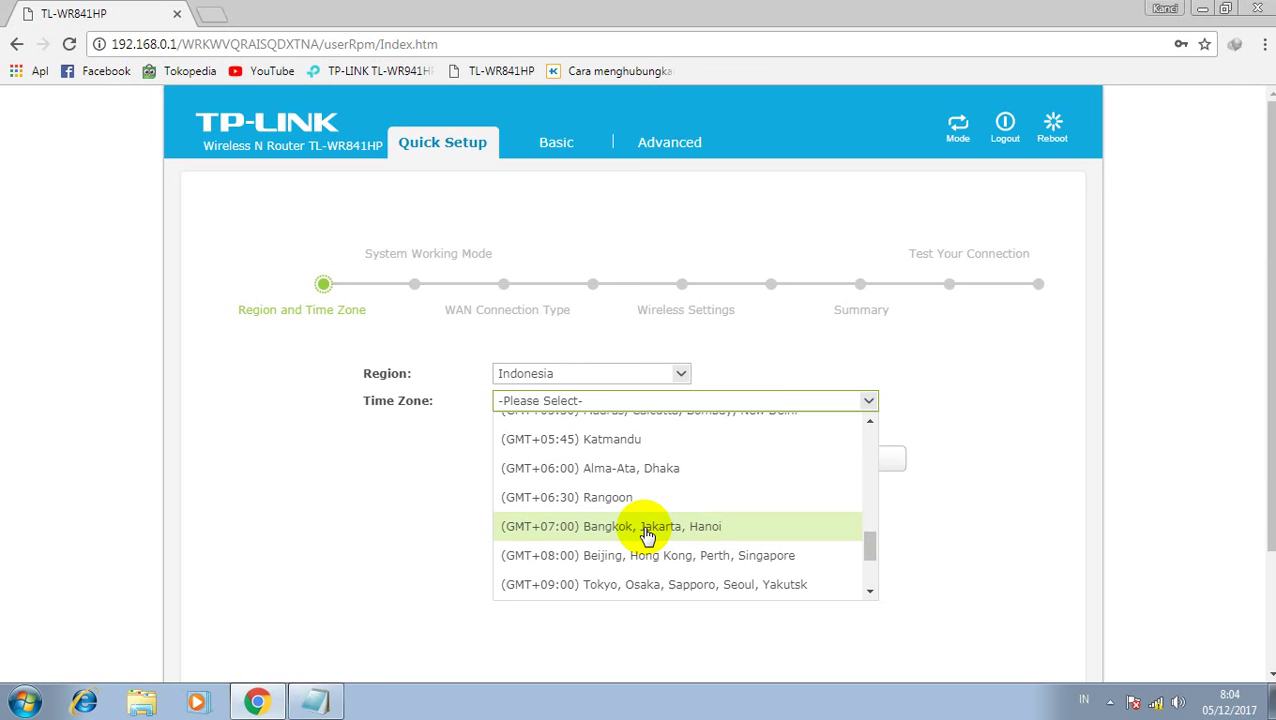
{"action": "left_click", "coordinate": [647, 533]}
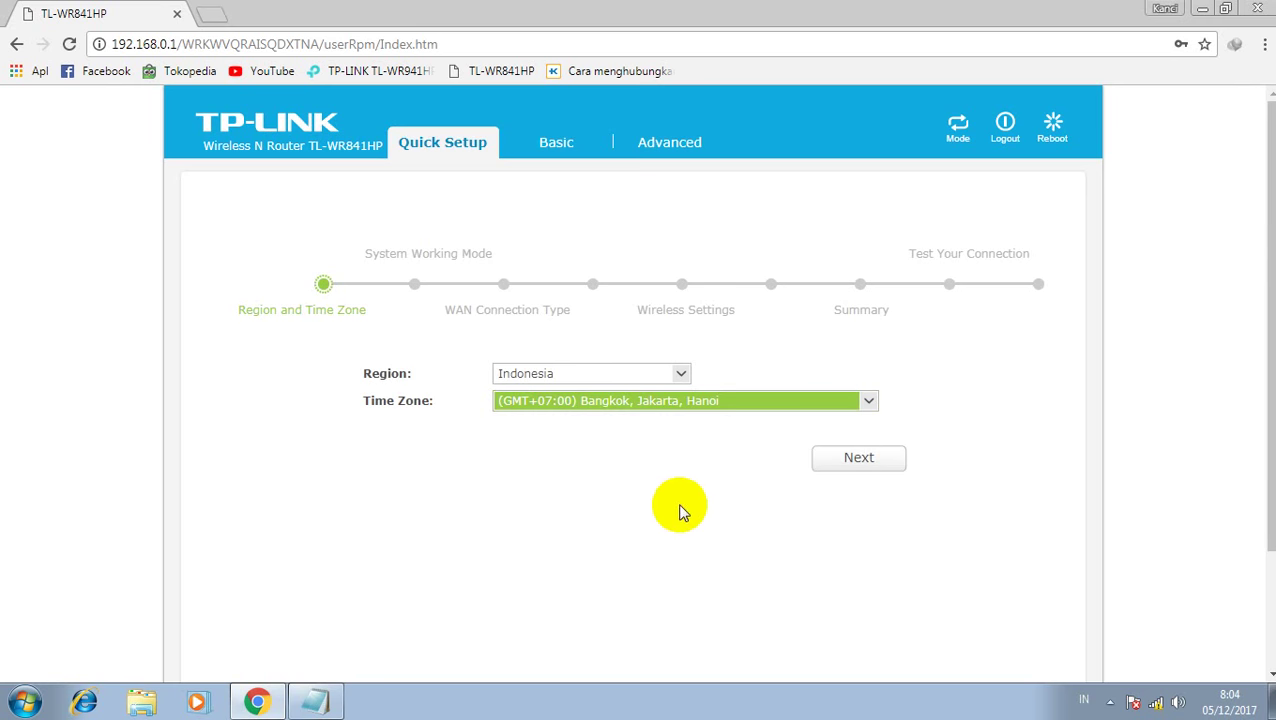
Choose Range Extender mode, advance to Wireless Settings, and dismiss the empty network survey.
{"action": "left_click", "coordinate": [840, 475]}
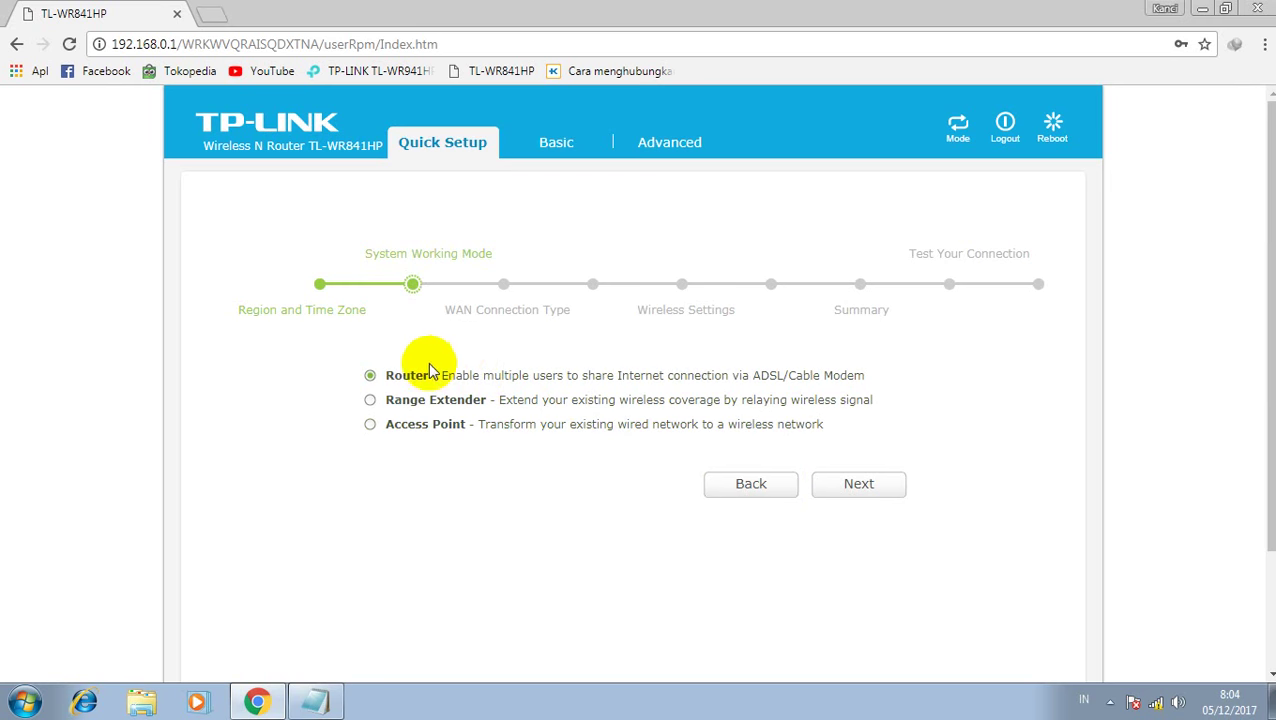
{"action": "left_click", "coordinate": [407, 400]}
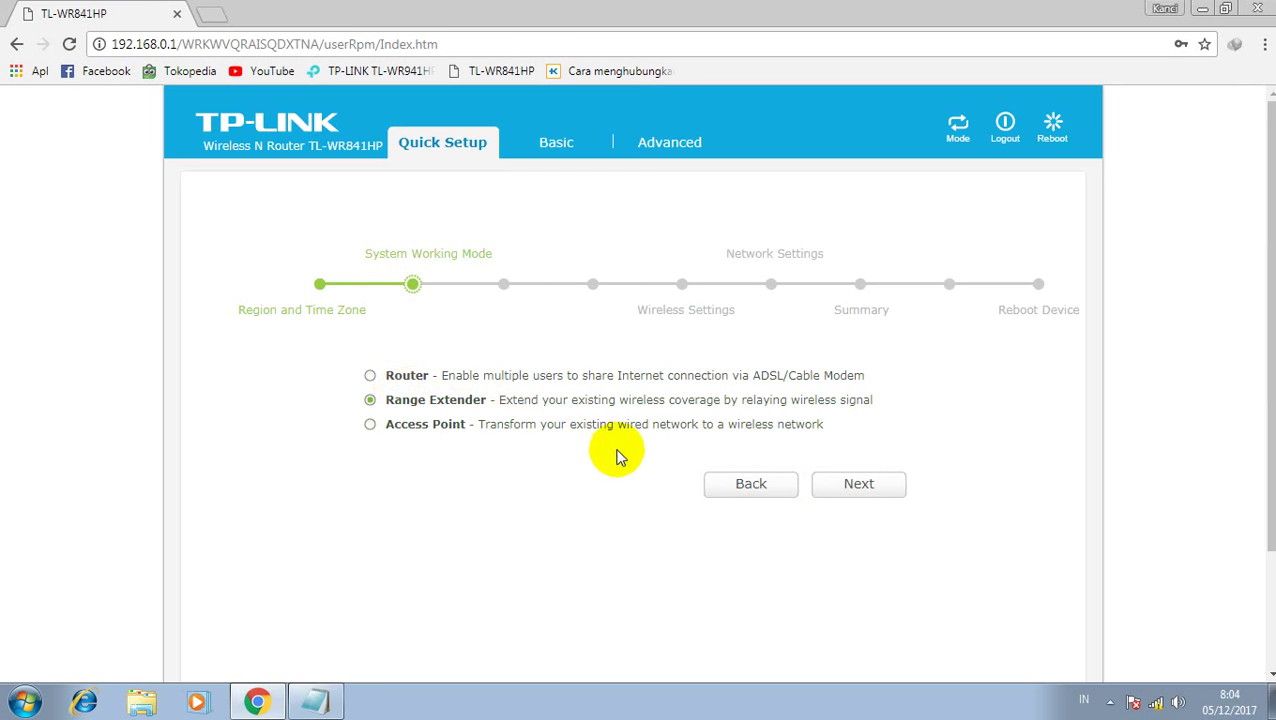
{"action": "left_click", "coordinate": [846, 484]}
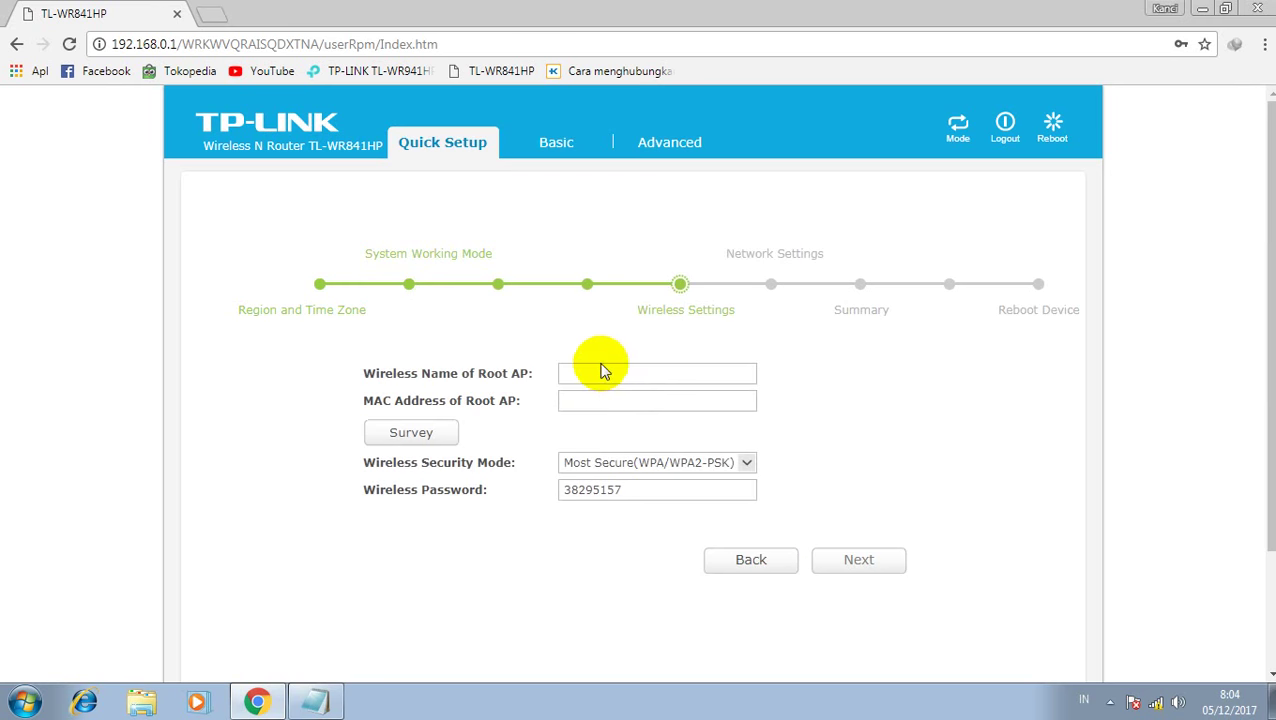
{"action": "left_click", "coordinate": [450, 436]}
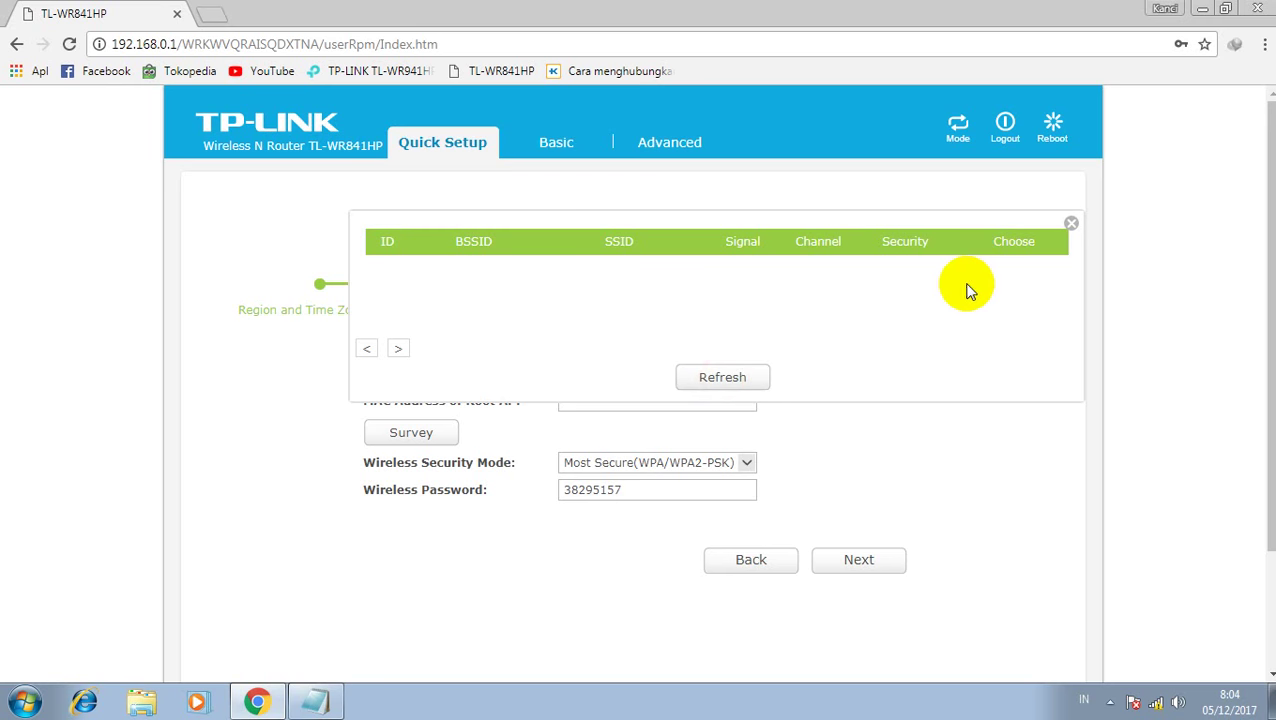
{"action": "left_click", "coordinate": [1071, 224]}
{"action": "left_click", "coordinate": [1071, 224]}
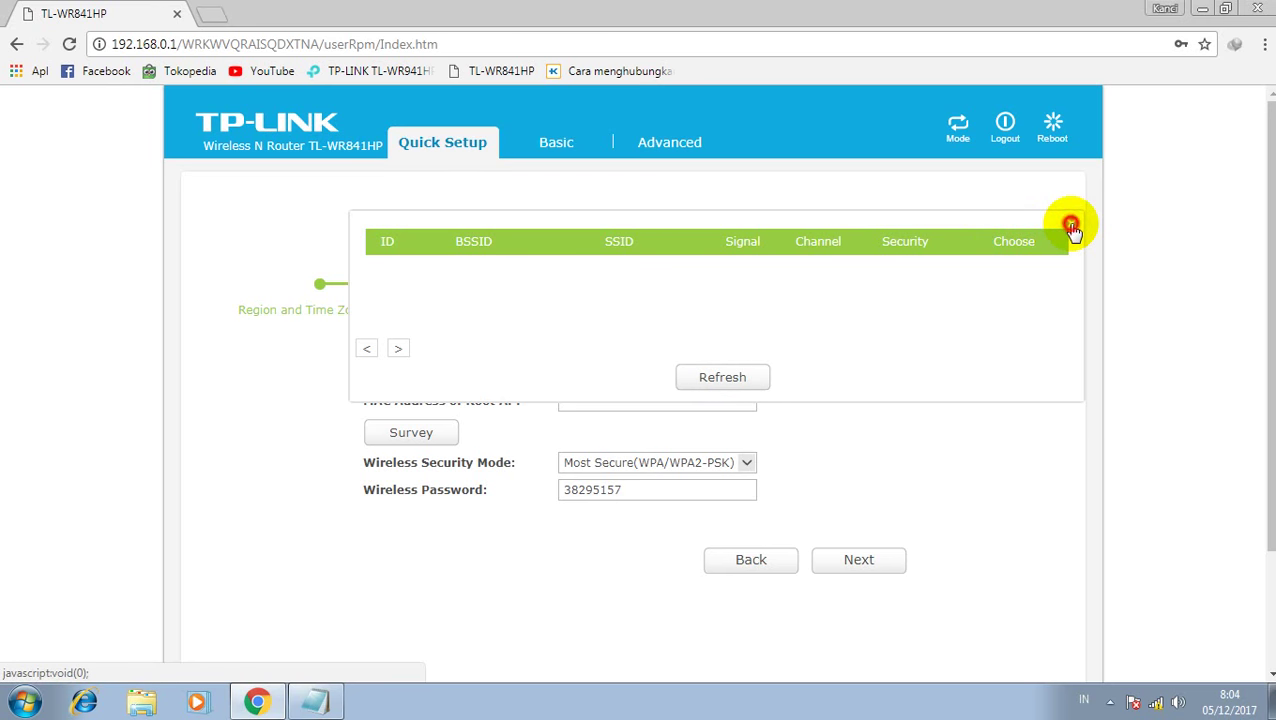
Refresh the desktop four times, then rerun the router survey, which now lists HARUKA-Q.
{"action": "left_click", "coordinate": [1202, 10]}
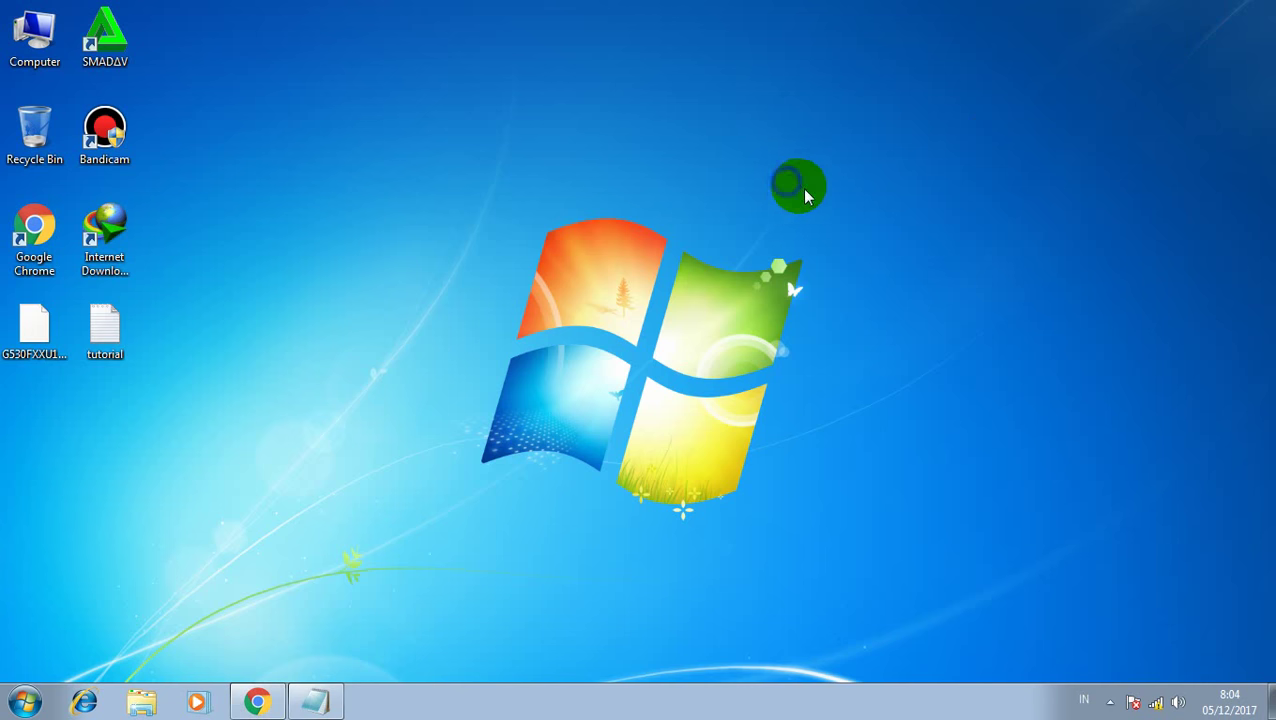
{"action": "right_click", "coordinate": [790, 180]}
{"action": "left_click", "coordinate": [846, 236]}
{"action": "right_click", "coordinate": [846, 240]}
{"action": "left_click", "coordinate": [896, 297]}
{"action": "right_click", "coordinate": [843, 270]}
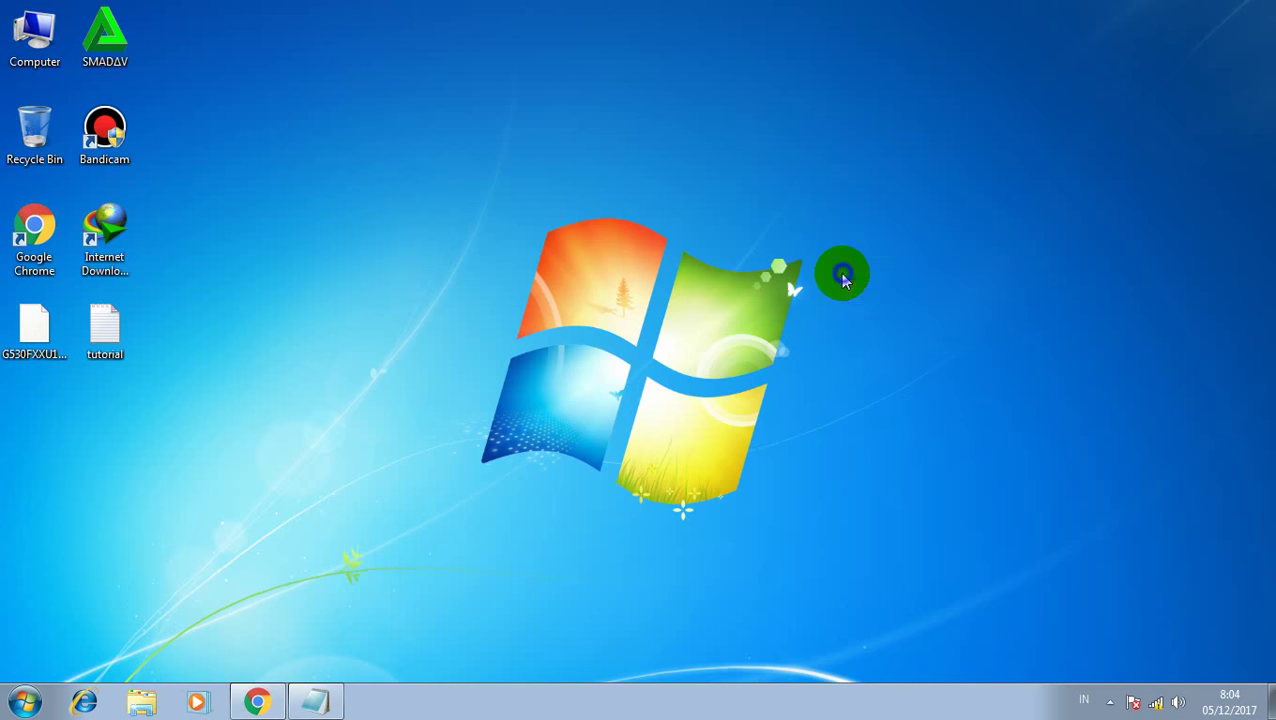
{"action": "left_click", "coordinate": [895, 323]}
{"action": "right_click", "coordinate": [898, 326]}
{"action": "left_click", "coordinate": [950, 378]}
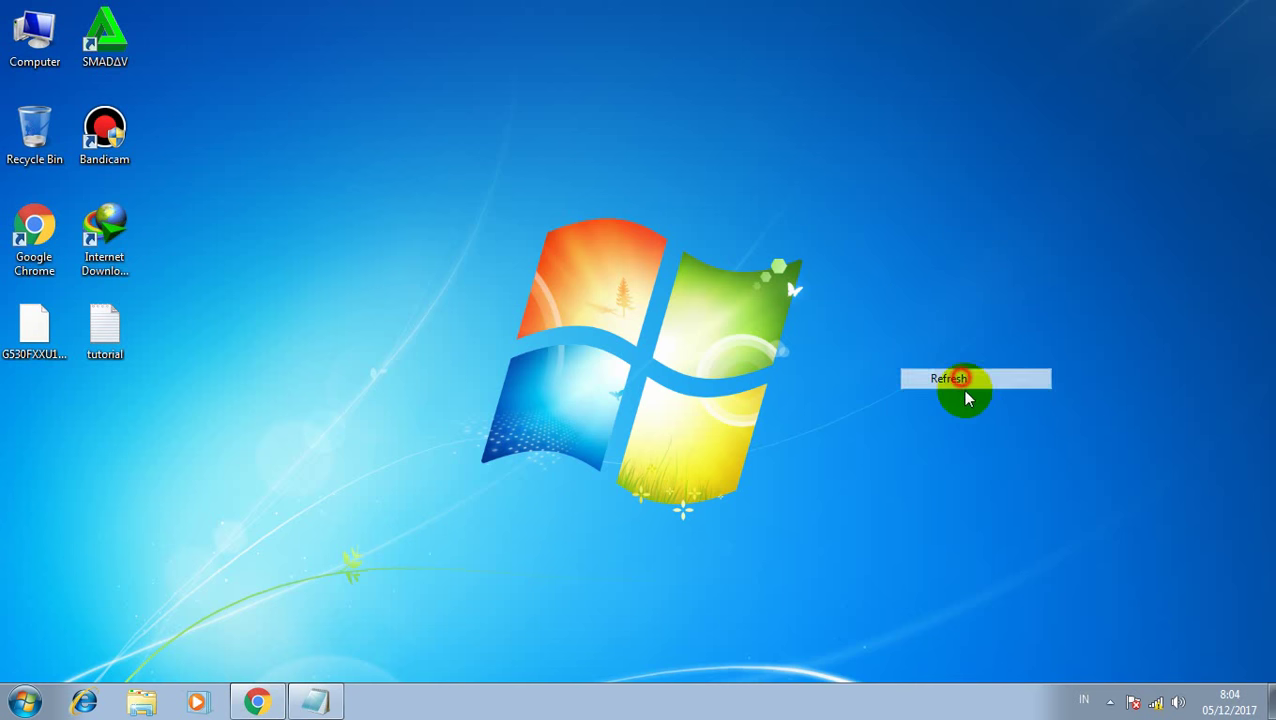
{"action": "left_click", "coordinate": [279, 710]}
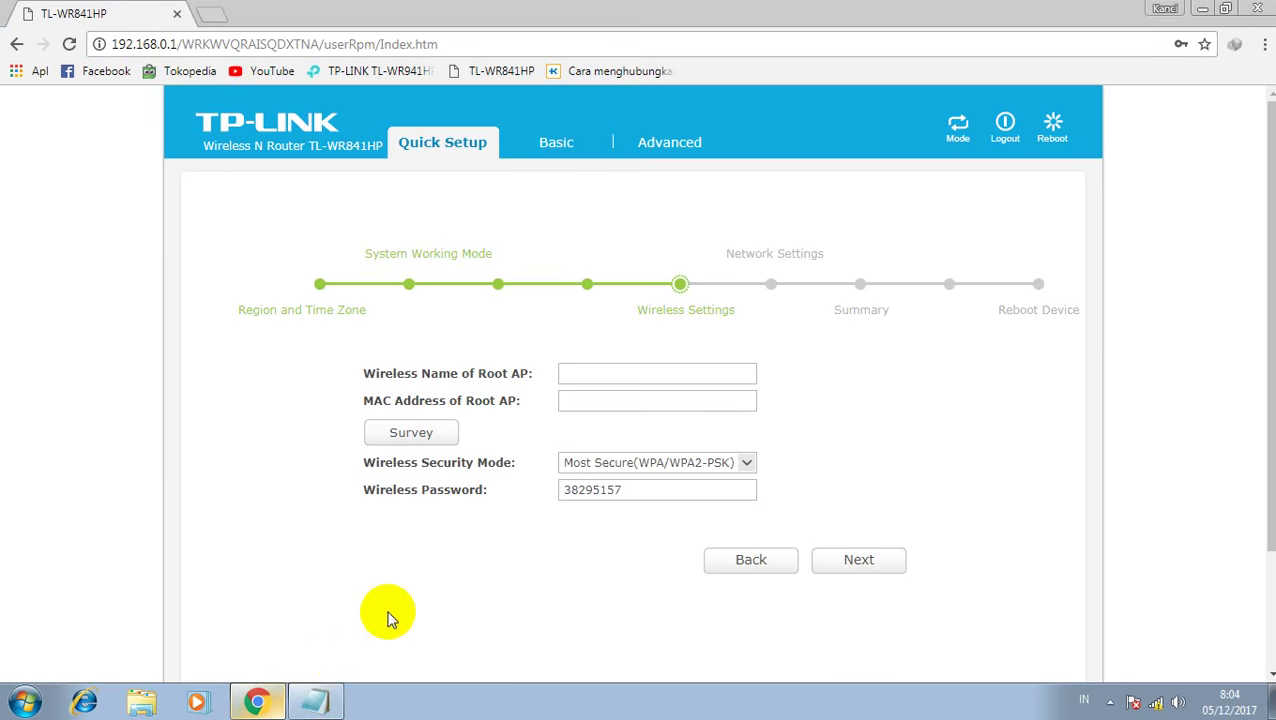
{"action": "left_click", "coordinate": [440, 433]}
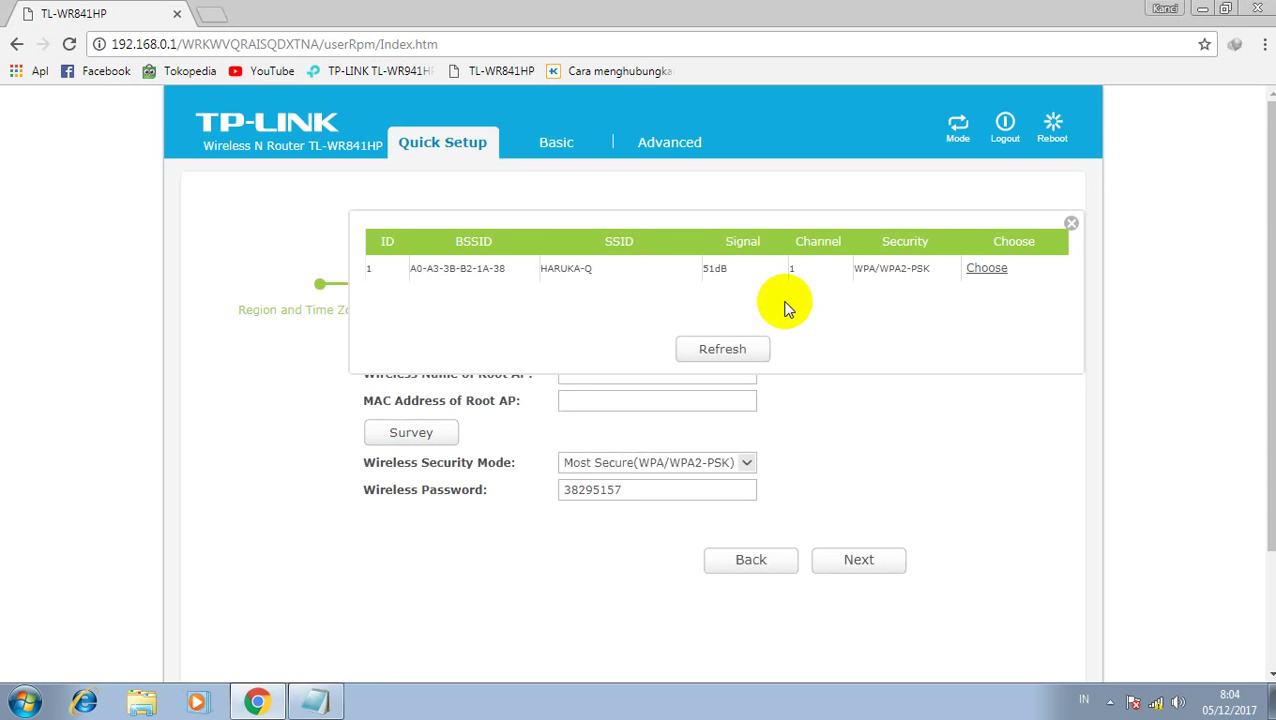
Choose HARUKA-Q as the root AP and replace the wireless password with its network key.
{"action": "left_click", "coordinate": [983, 270]}
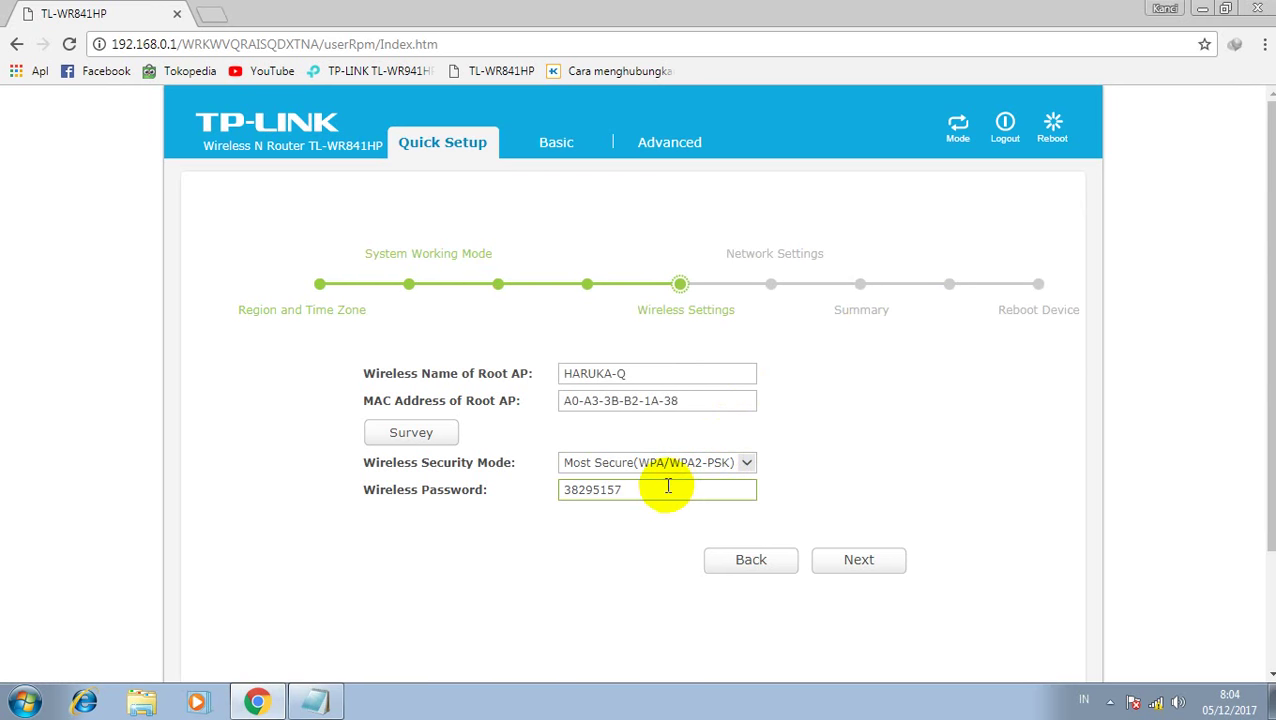
{"action": "left_click_drag", "start_coordinate": [664, 487], "coordinate": [507, 507]}
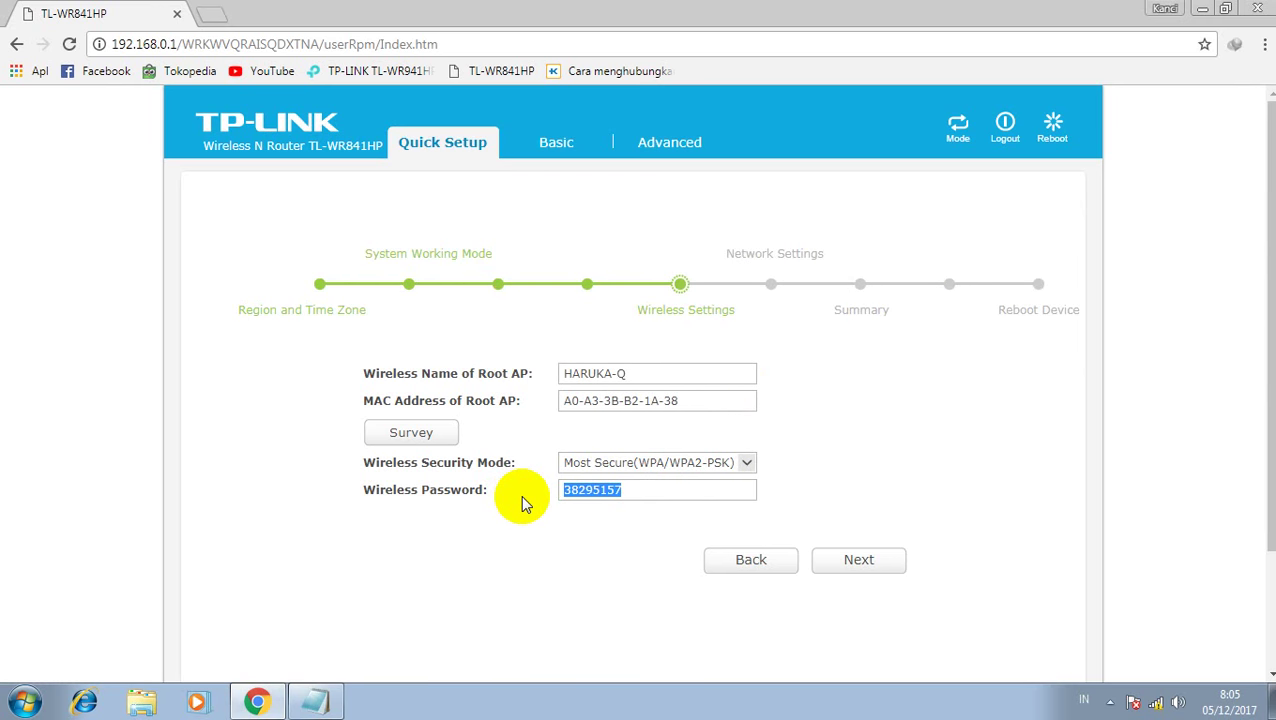
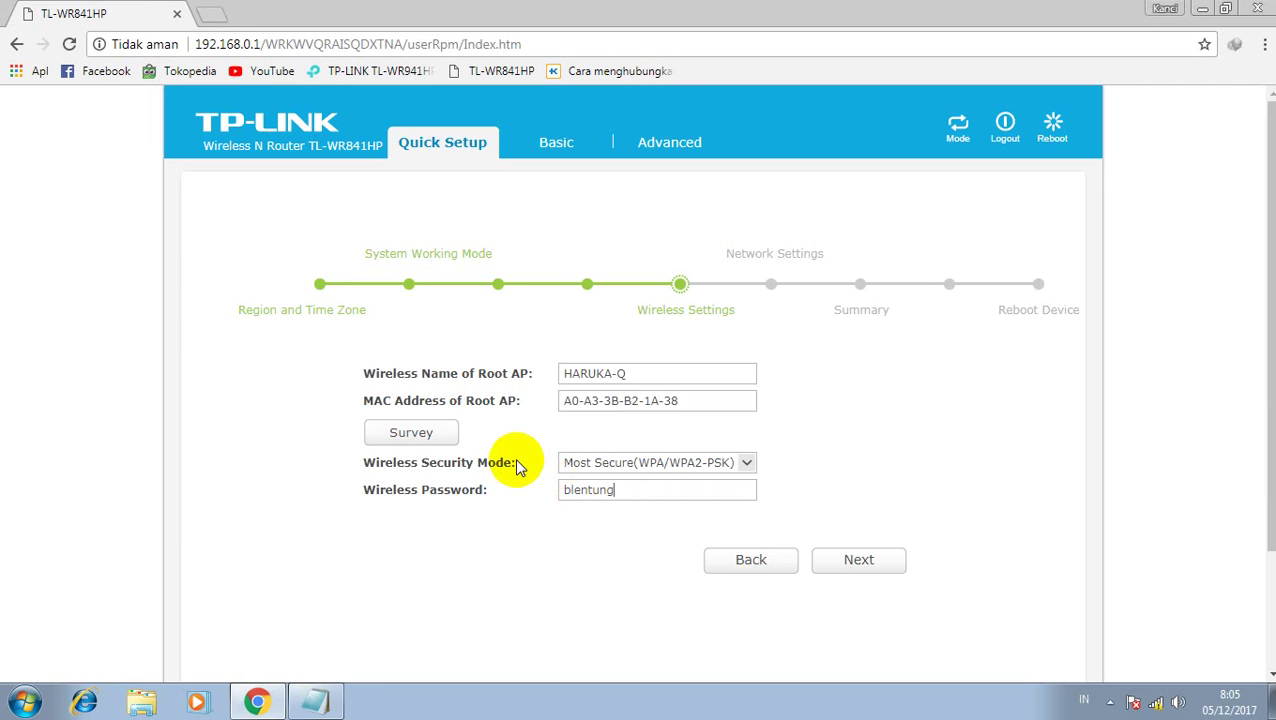
Keep Smart IP (DHCP) network settings and save the Range Extender summary.
{"action": "left_click", "coordinate": [871, 563]}
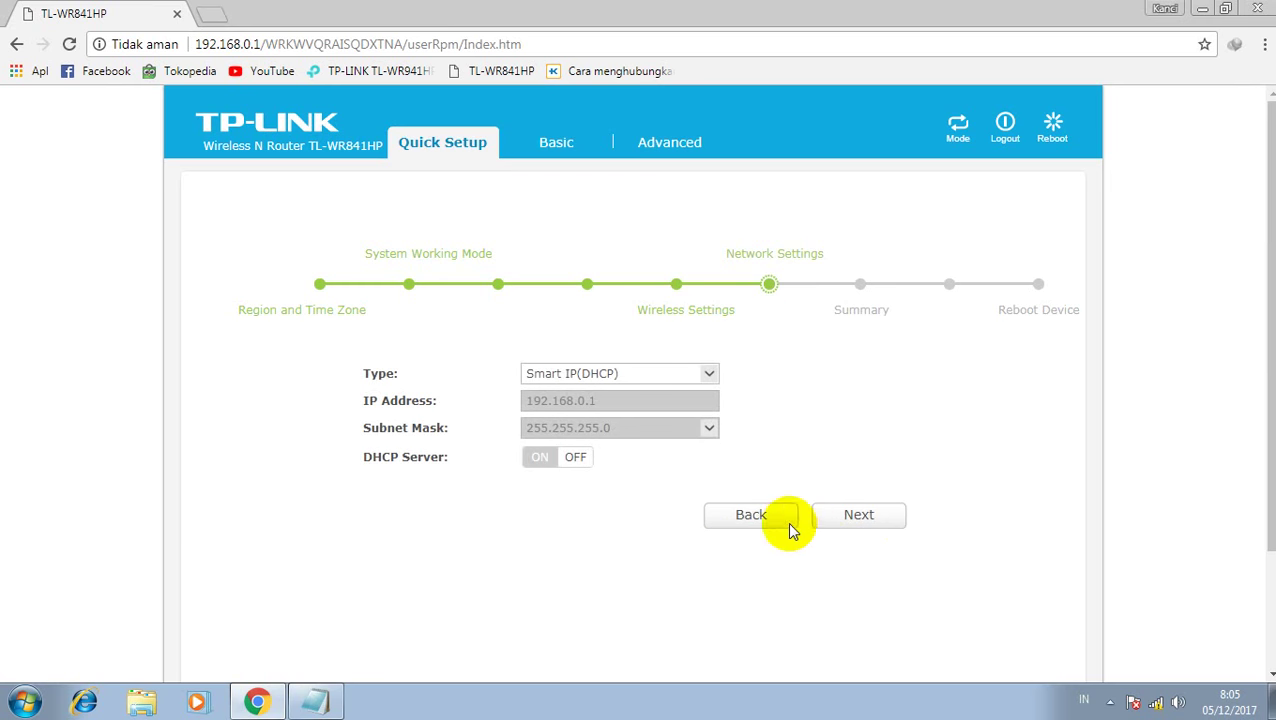
{"action": "left_click", "coordinate": [886, 520]}
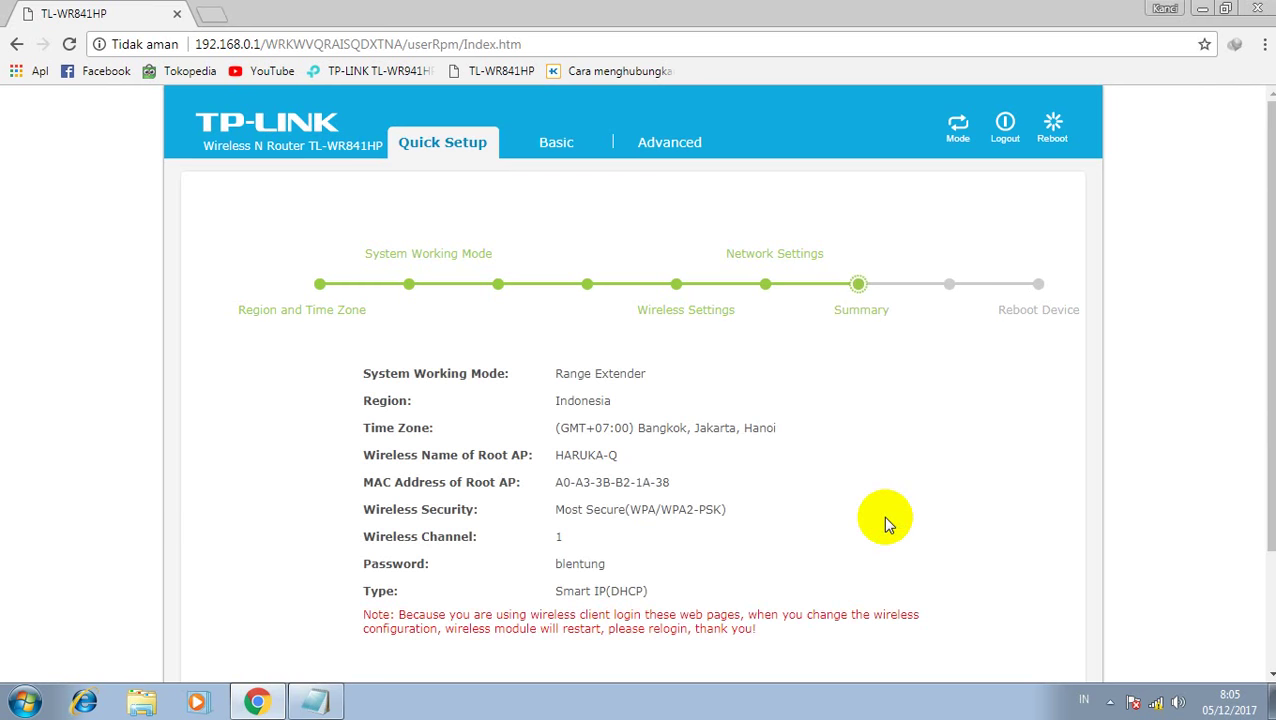
{"action": "scroll", "coordinate": [882, 515], "scroll_direction": "down", "scroll_amount": 3}
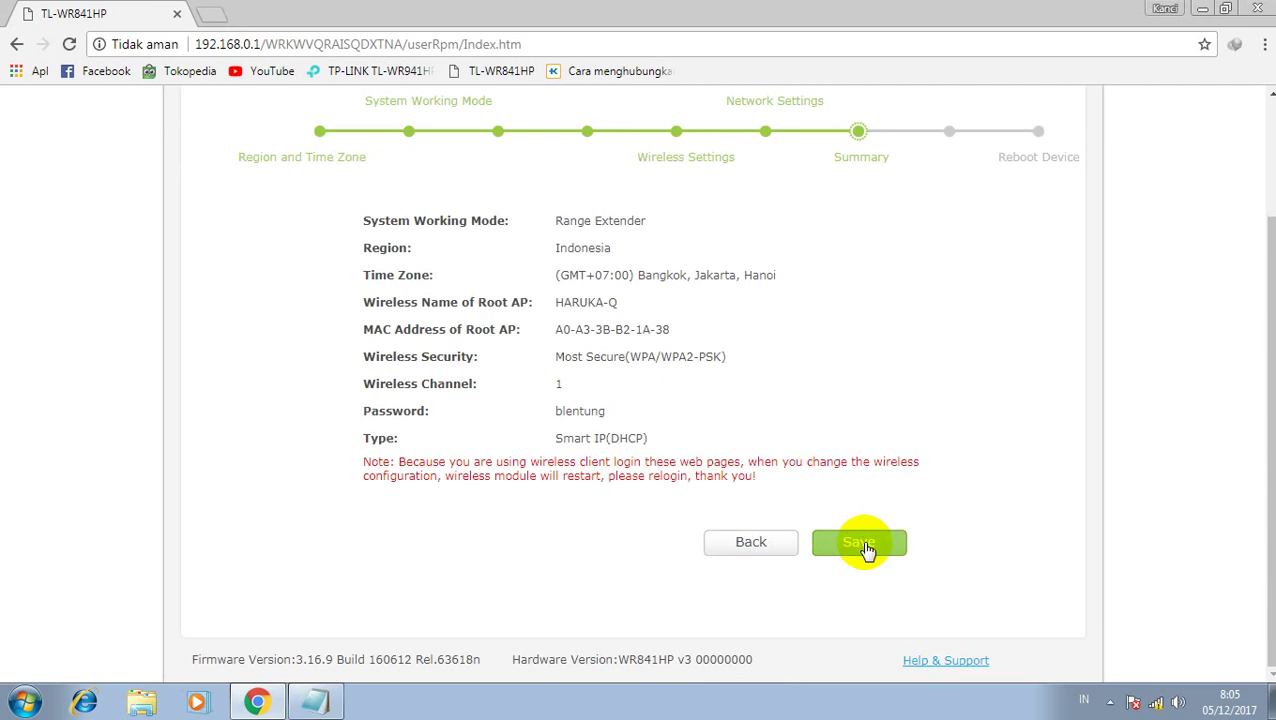
{"action": "left_click", "coordinate": [864, 546]}
Confirm the reboot with OK and let the Rebooting progress run.
{"action": "left_click", "coordinate": [714, 145]}
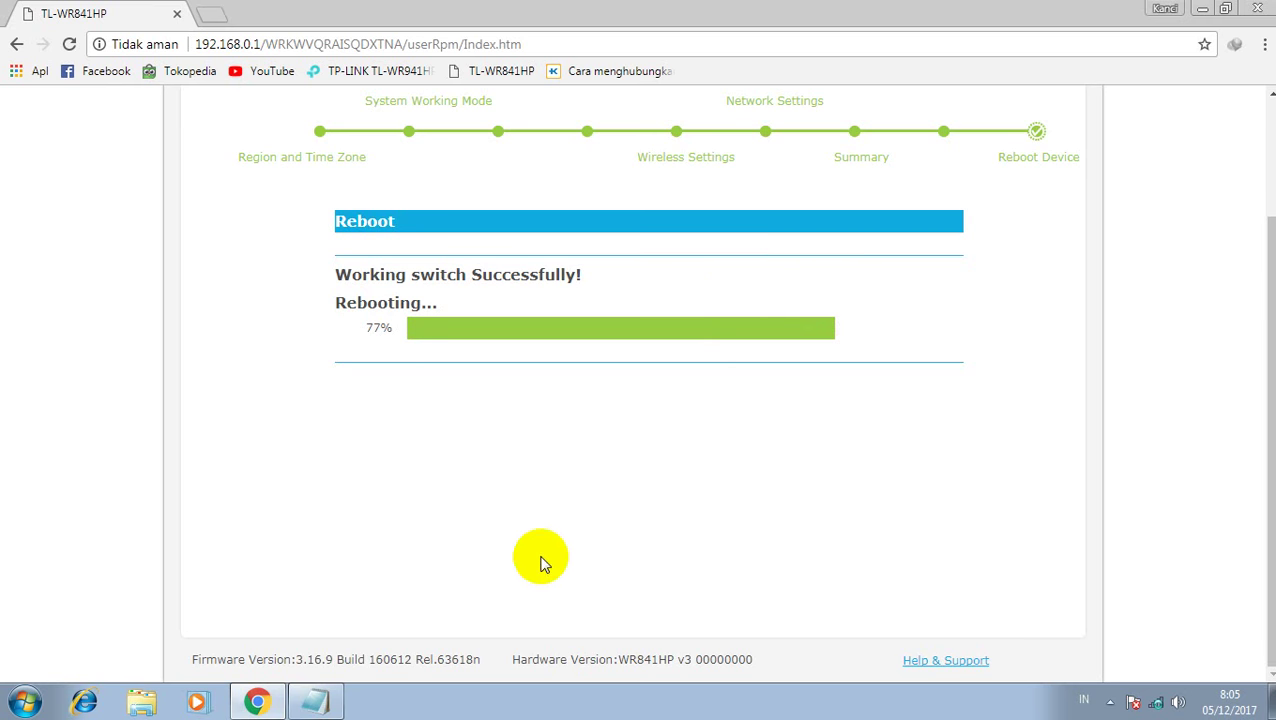
Type 'maka ssid dari tplink akan ilang' into the tutorial note, then minimize it.
{"action": "left_click", "coordinate": [310, 704]}
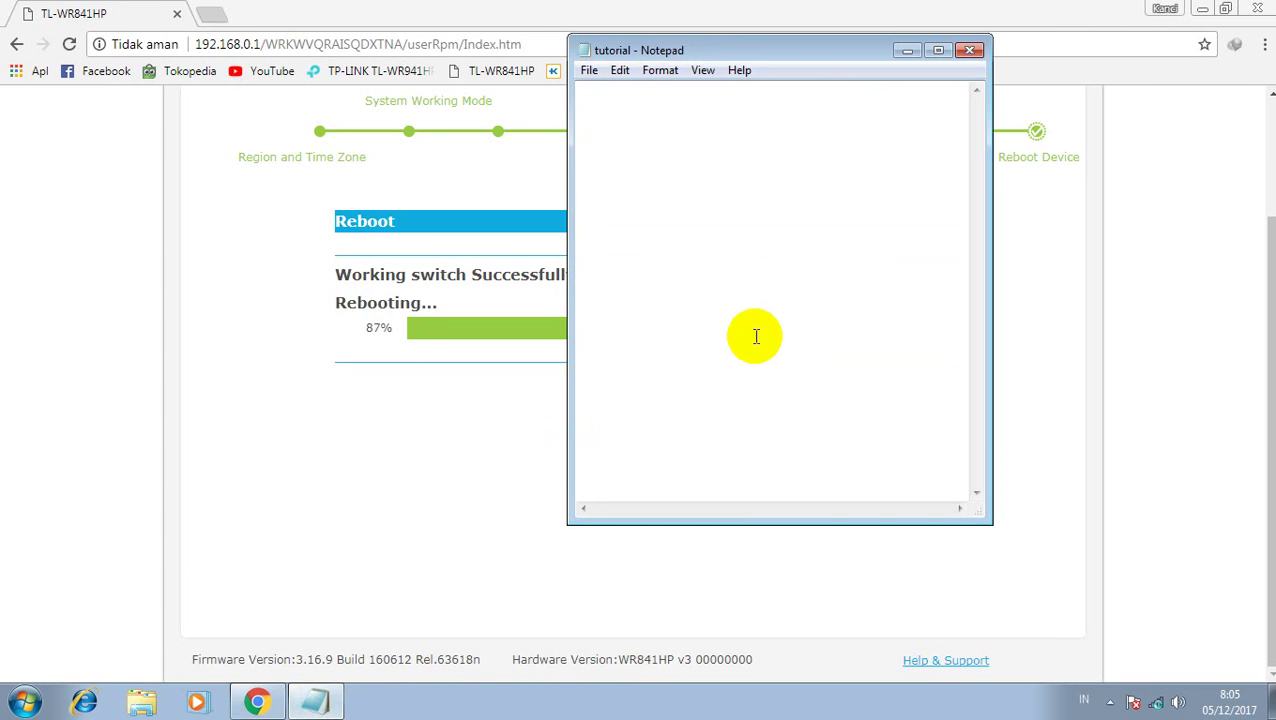
{"action": "type", "text": "maka ss"}
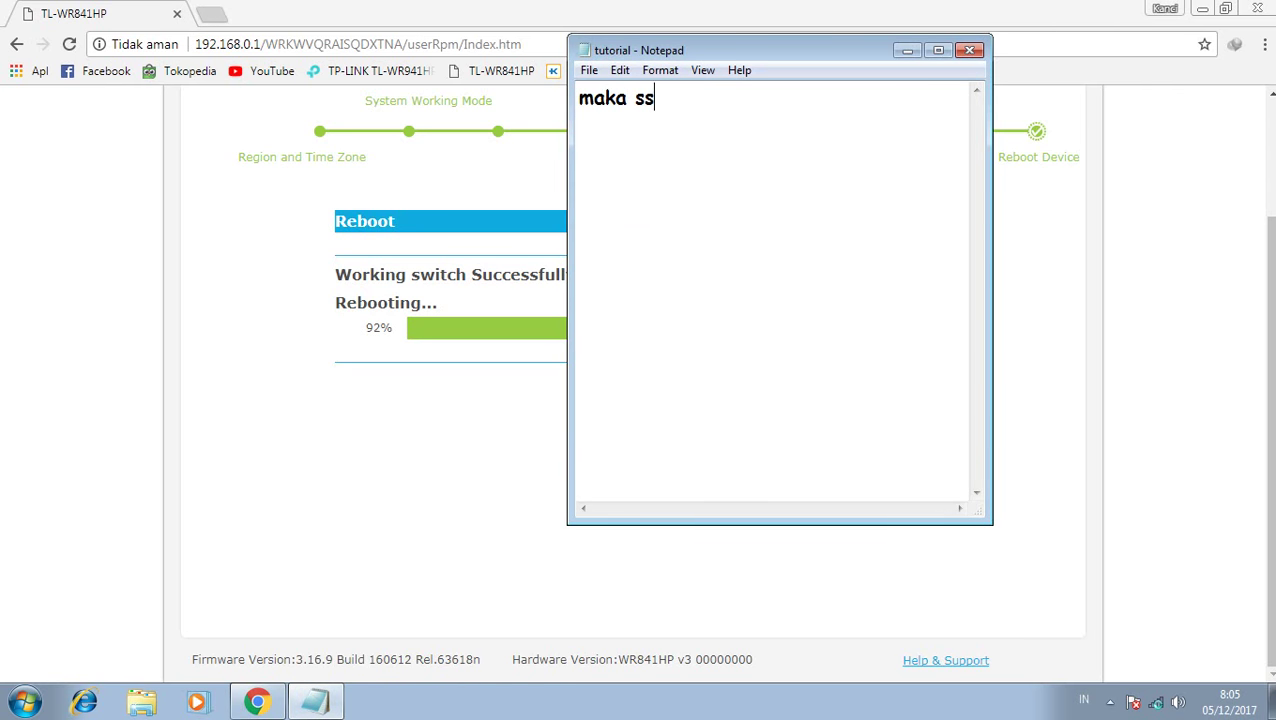
{"action": "type", "text": "id dari tplink"}
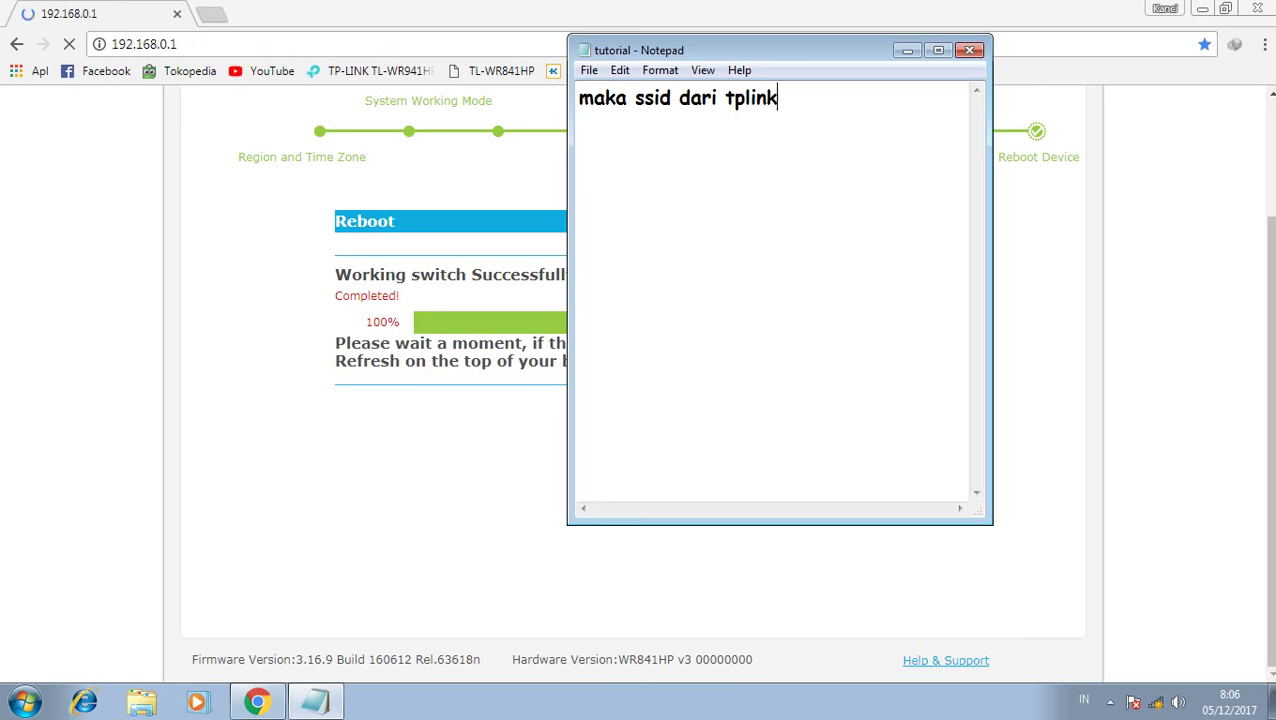
{"action": "type", "text": " akan ilang"}
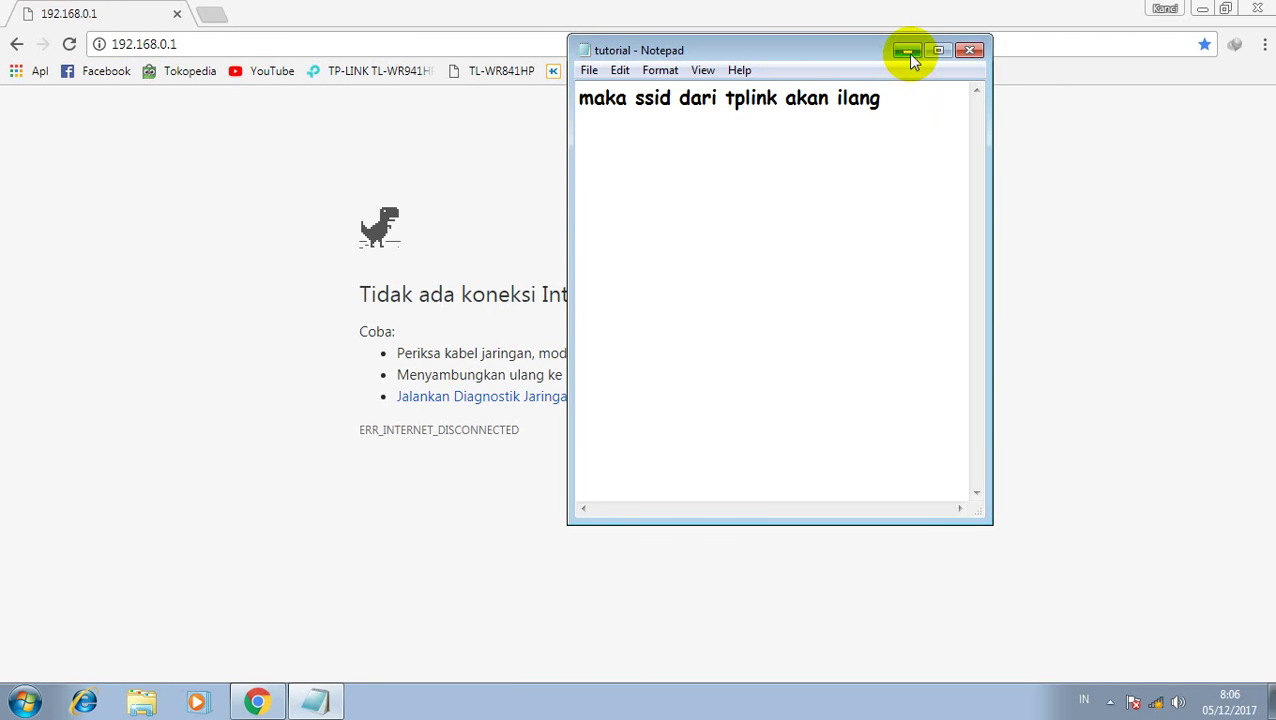
{"action": "left_click", "coordinate": [911, 55]}
Connect the PC to the HARUKA-Q wireless network and close Chrome's no-internet error page.
{"action": "left_click", "coordinate": [1156, 701]}
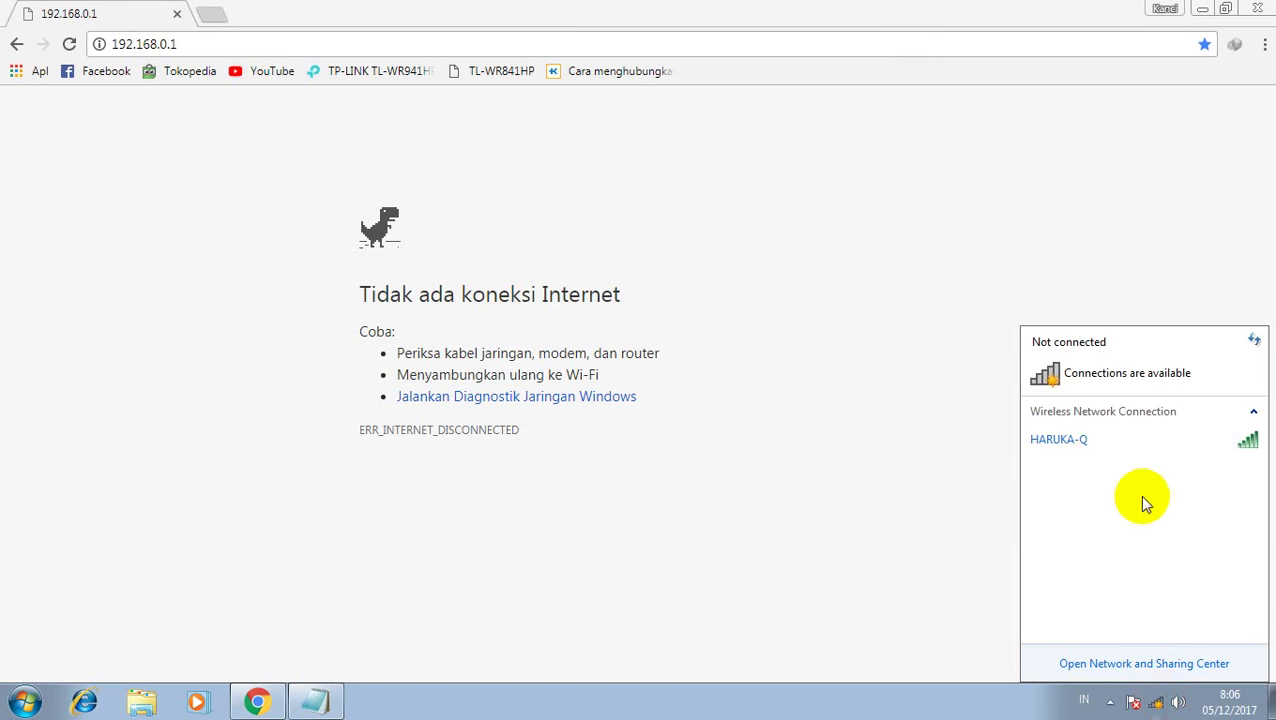
{"action": "left_click", "coordinate": [1110, 441]}
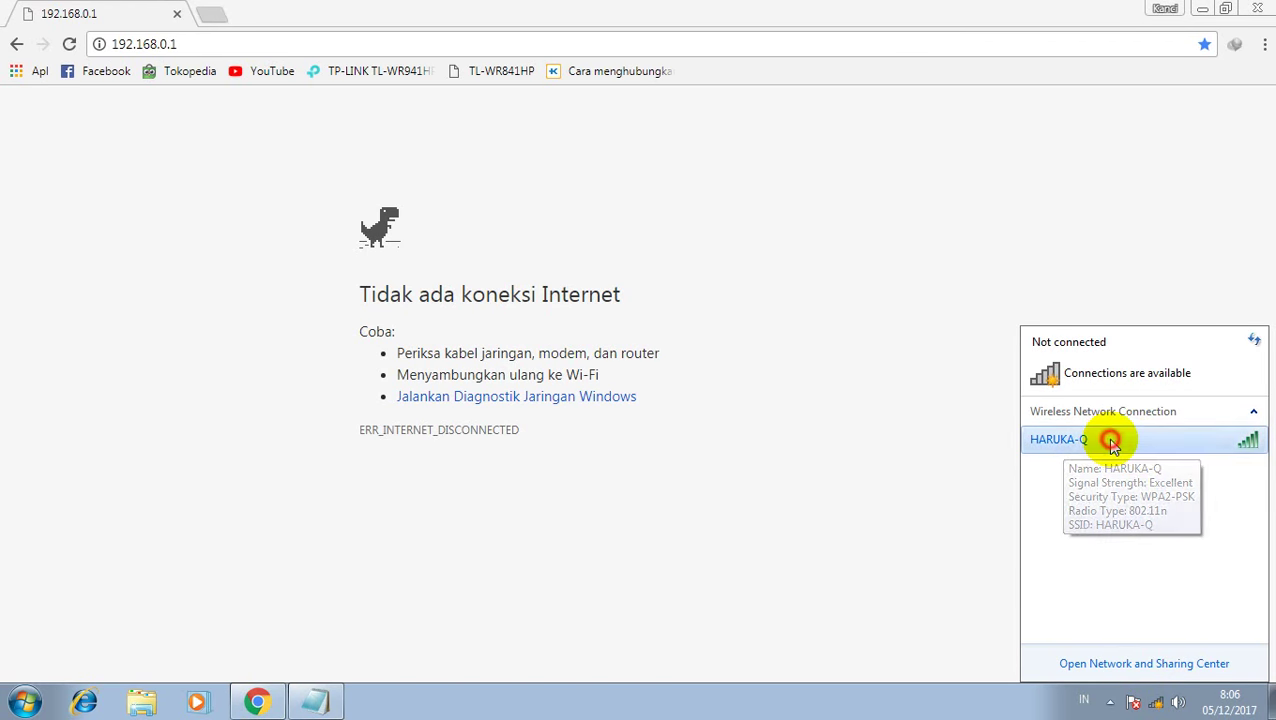
{"action": "left_click", "coordinate": [1199, 467]}
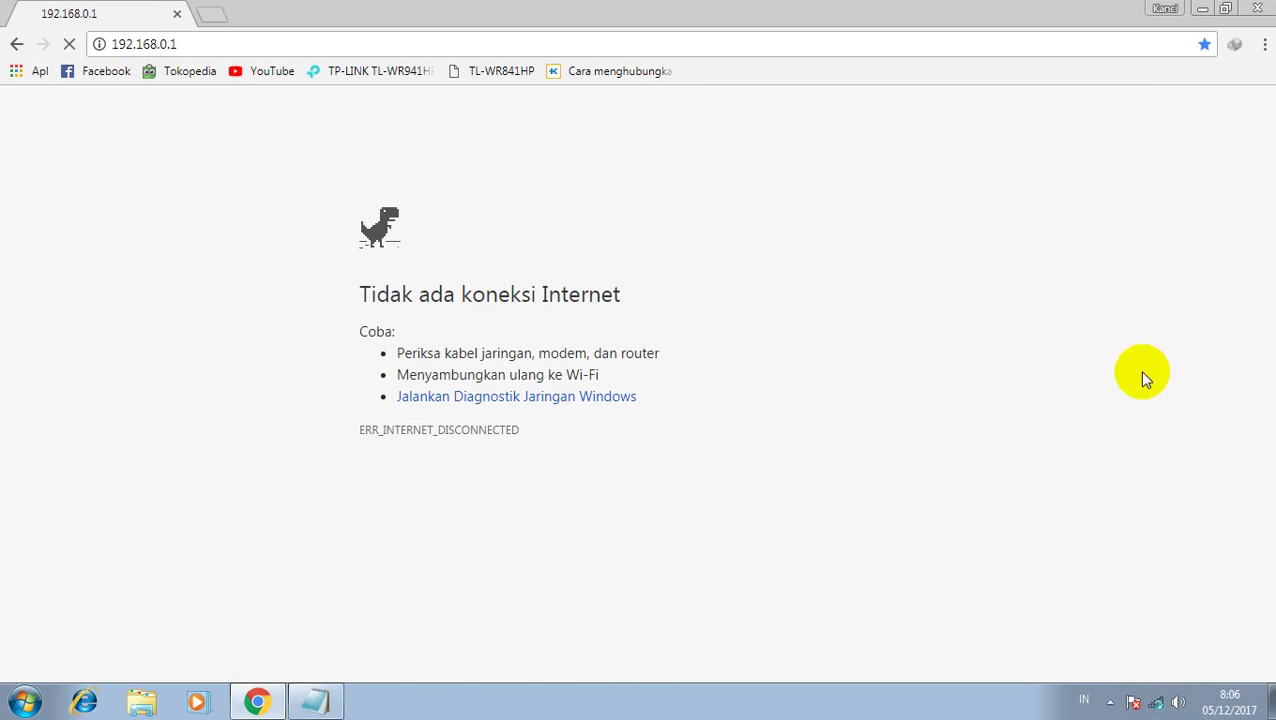
{"action": "left_click", "coordinate": [1258, 8]}
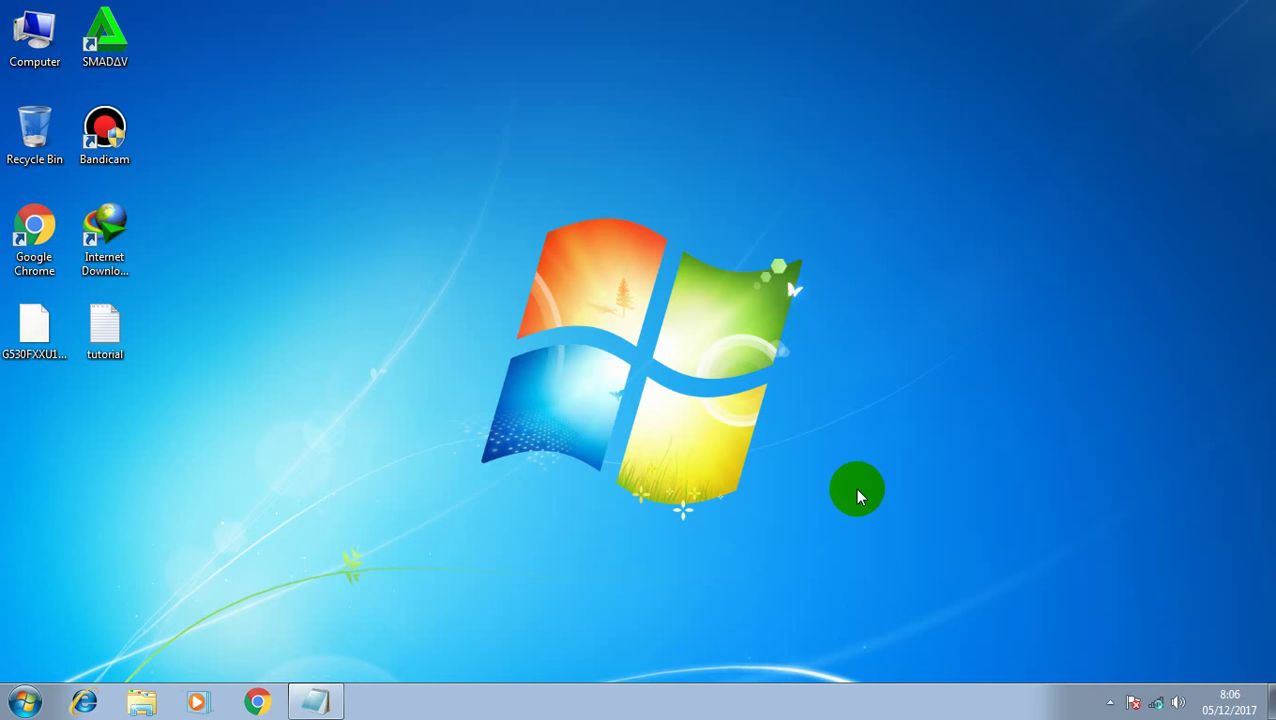
Refresh the desktop twice from its right-click menu.
{"action": "right_click", "coordinate": [543, 309]}
{"action": "left_click", "coordinate": [586, 366]}
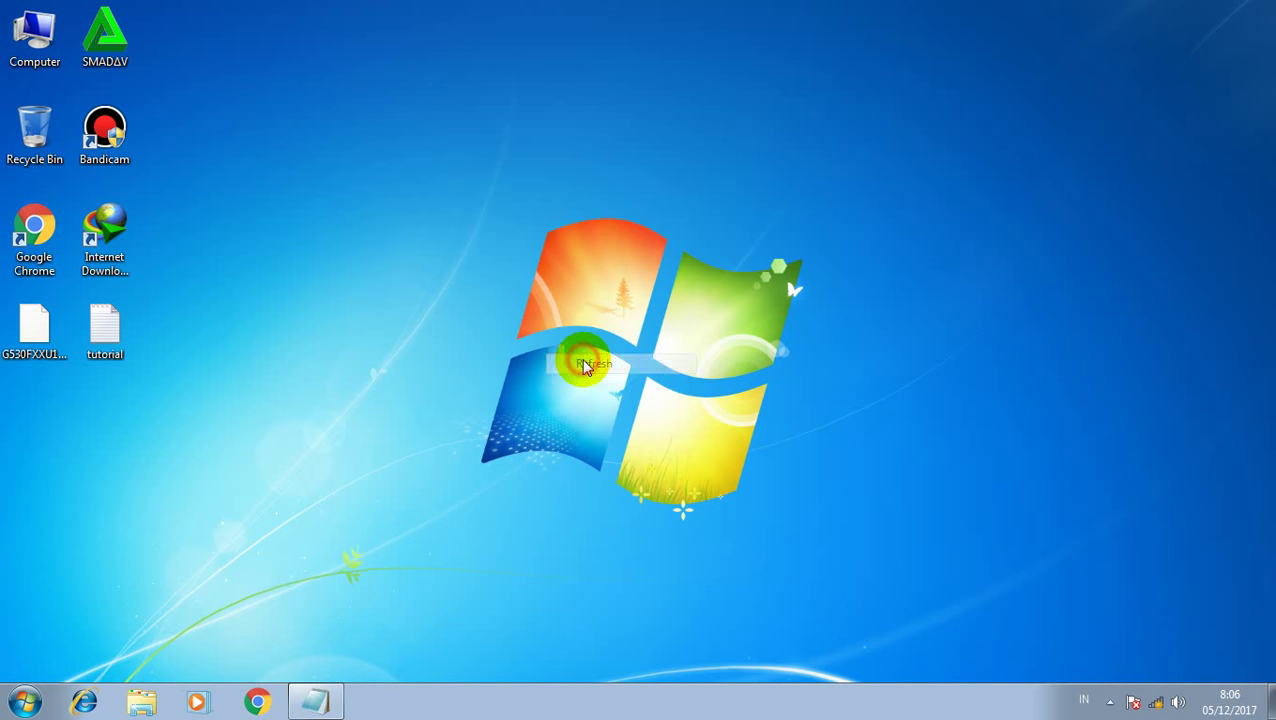
{"action": "right_click", "coordinate": [581, 358]}
{"action": "left_click", "coordinate": [675, 416]}
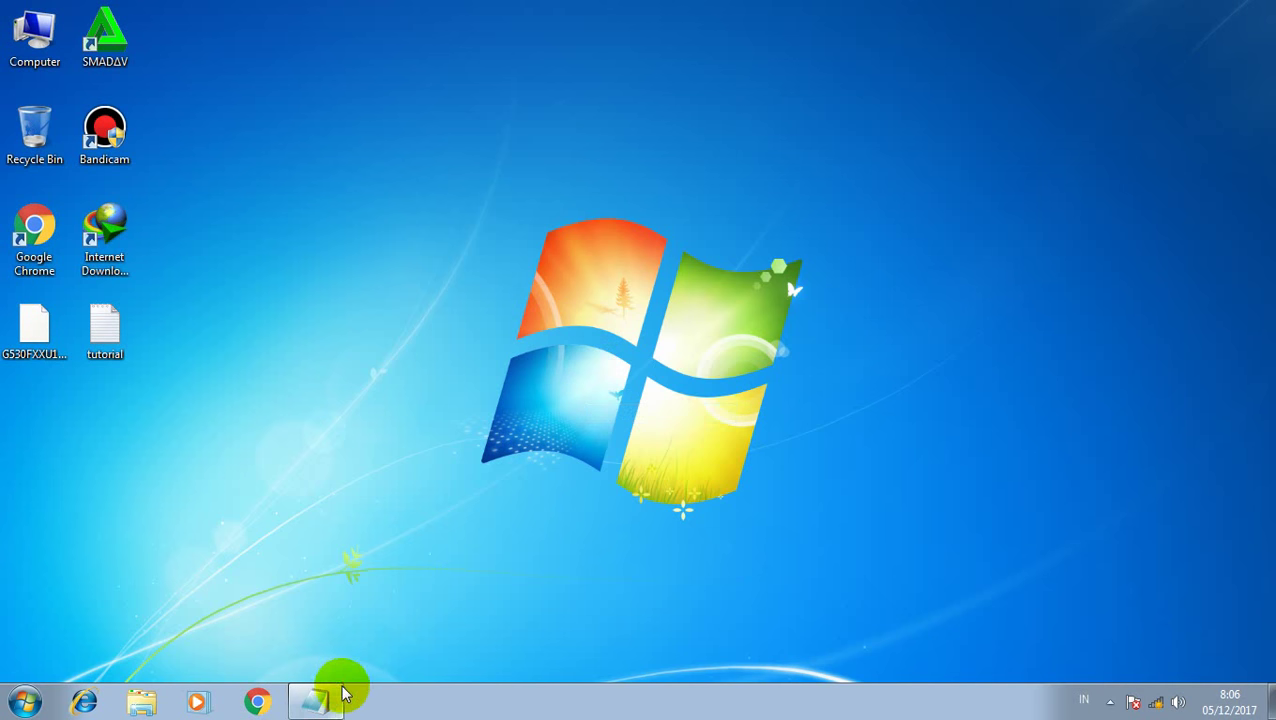
Rewrite the Notepad note as 'nampaknya komputer saya eror' / 'sekalian mo di instal', then minimize it.
{"action": "left_click", "coordinate": [337, 692]}
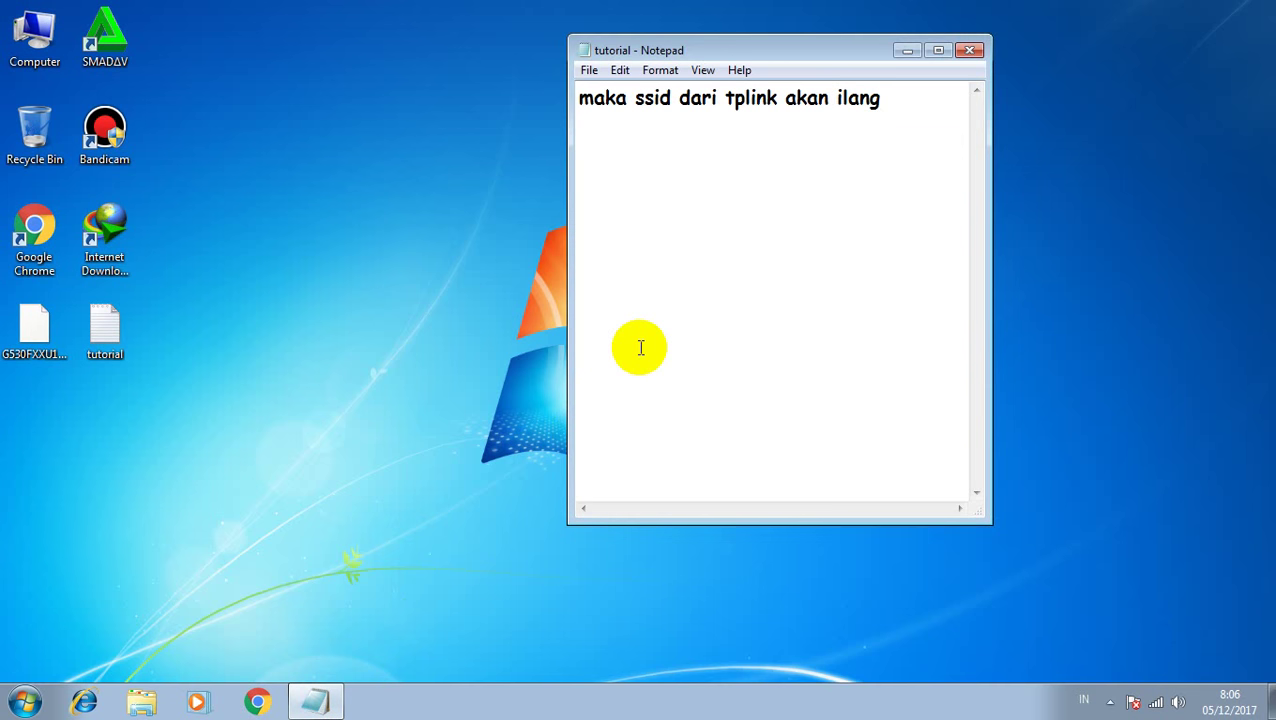
{"action": "key", "text": "ctrl+a"}
{"action": "key", "text": "BackSpace"}
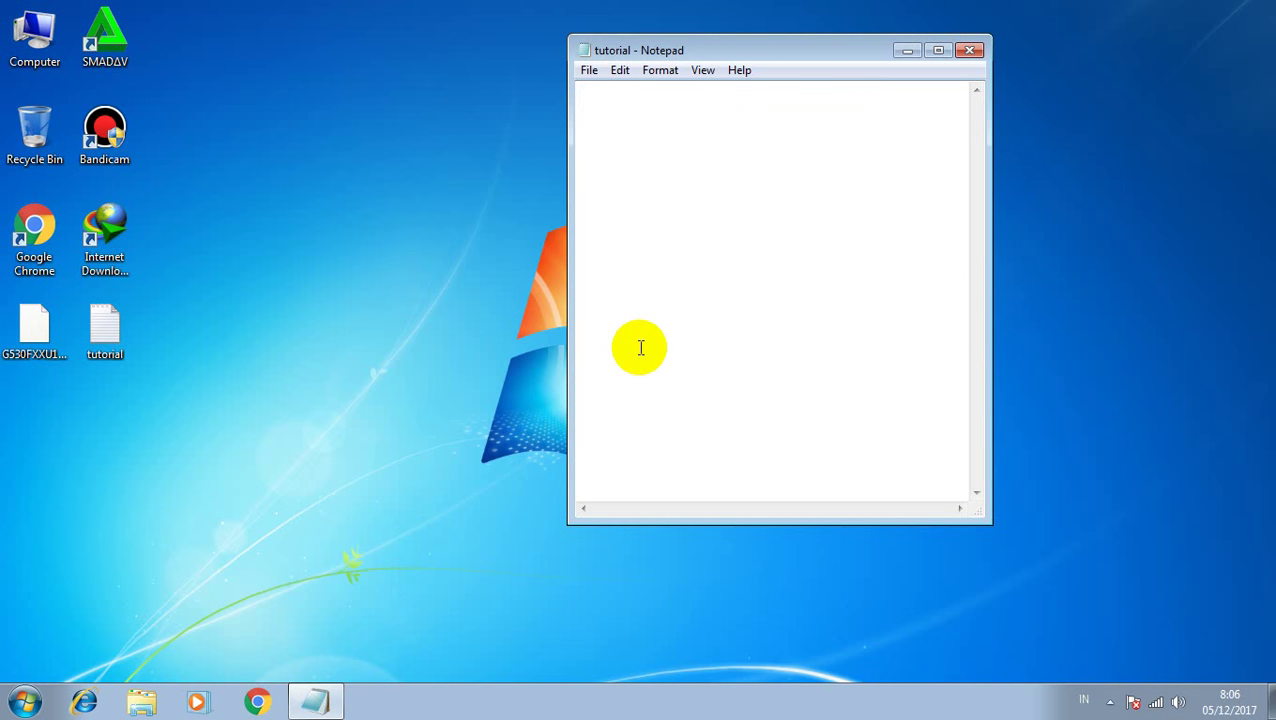
{"action": "type", "text": "nampaknya"}
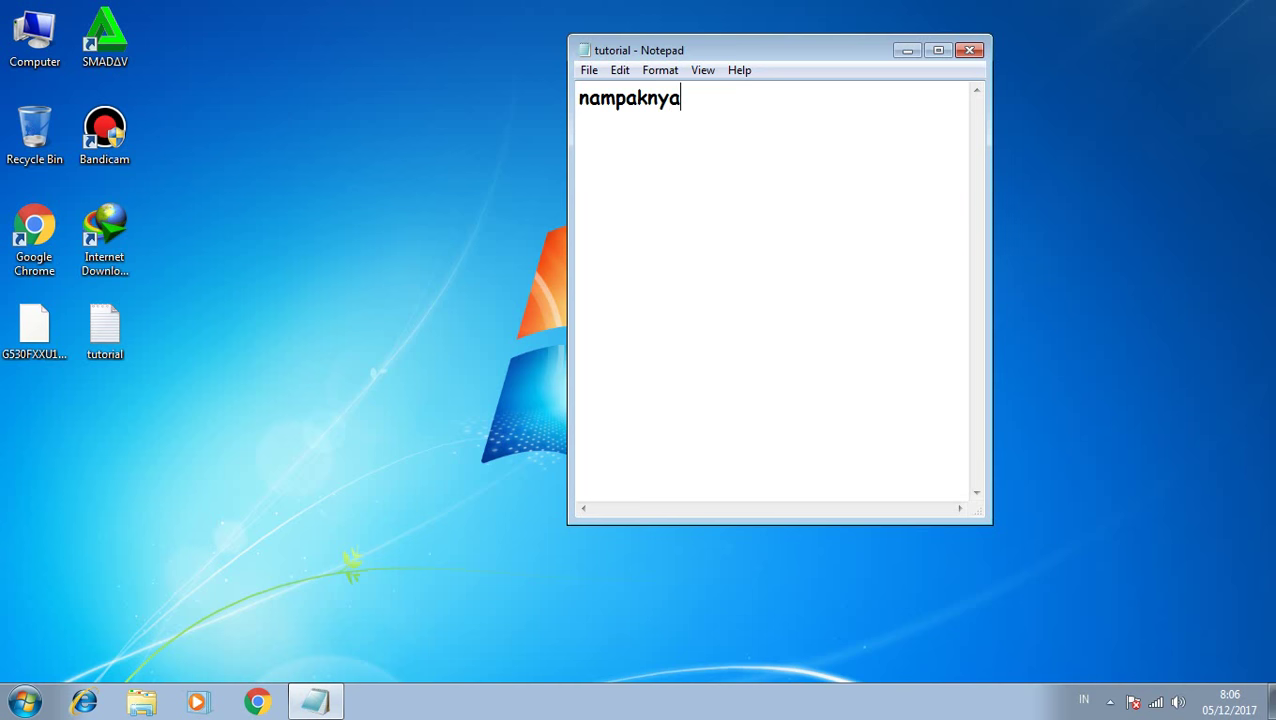
{"action": "type", "text": " komputer"}
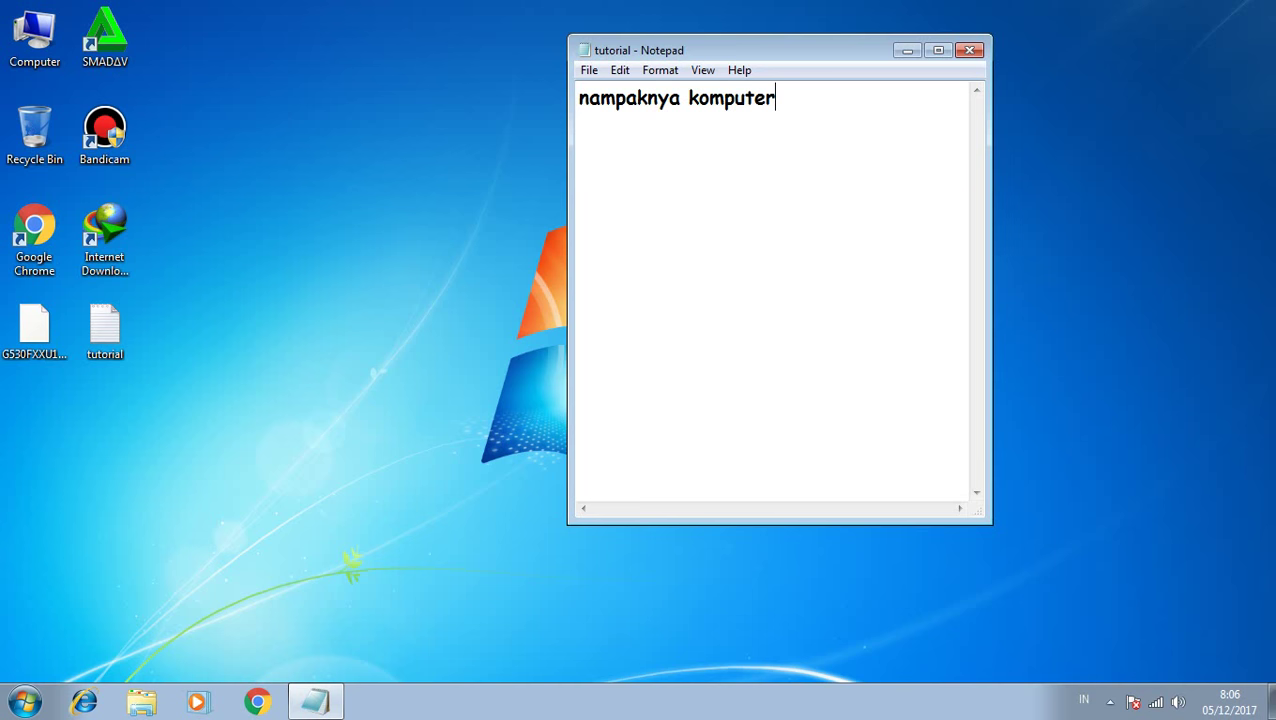
{"action": "type", "text": " saya ero"}
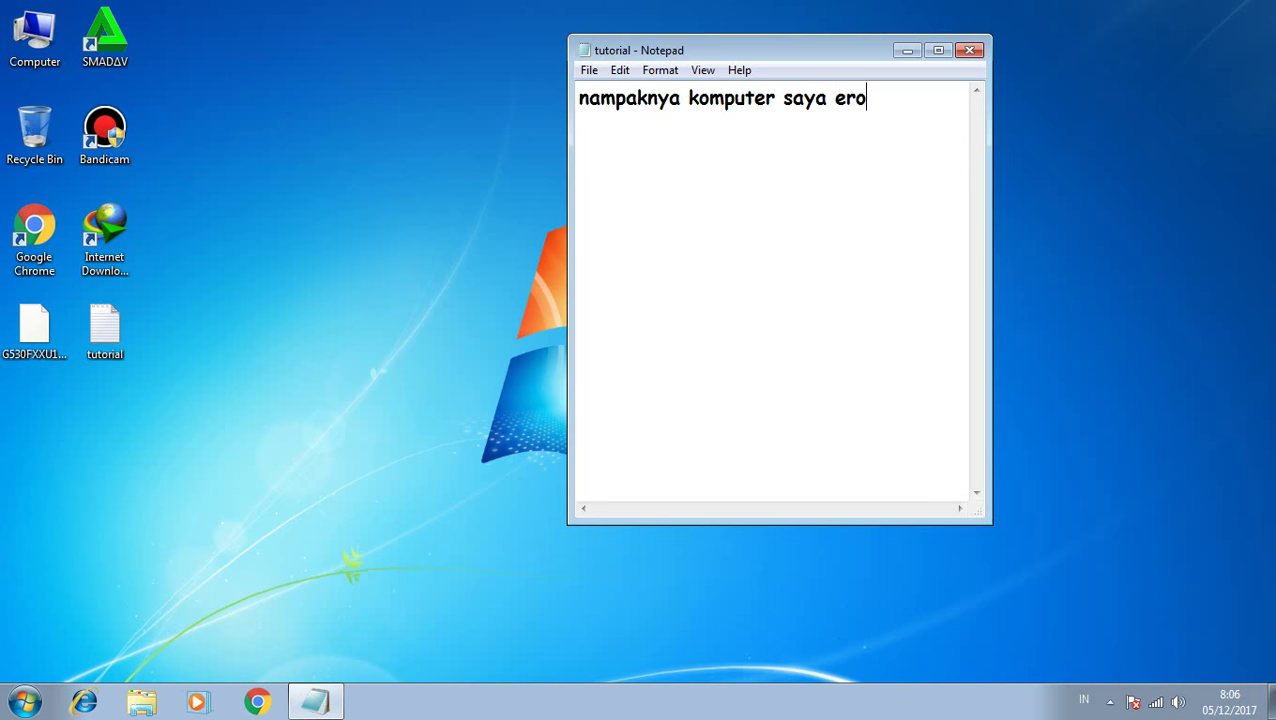
{"action": "type", "text": "r"}
{"action": "key", "text": "Return"}
{"action": "type", "text": "saya eror sekalian mo "}
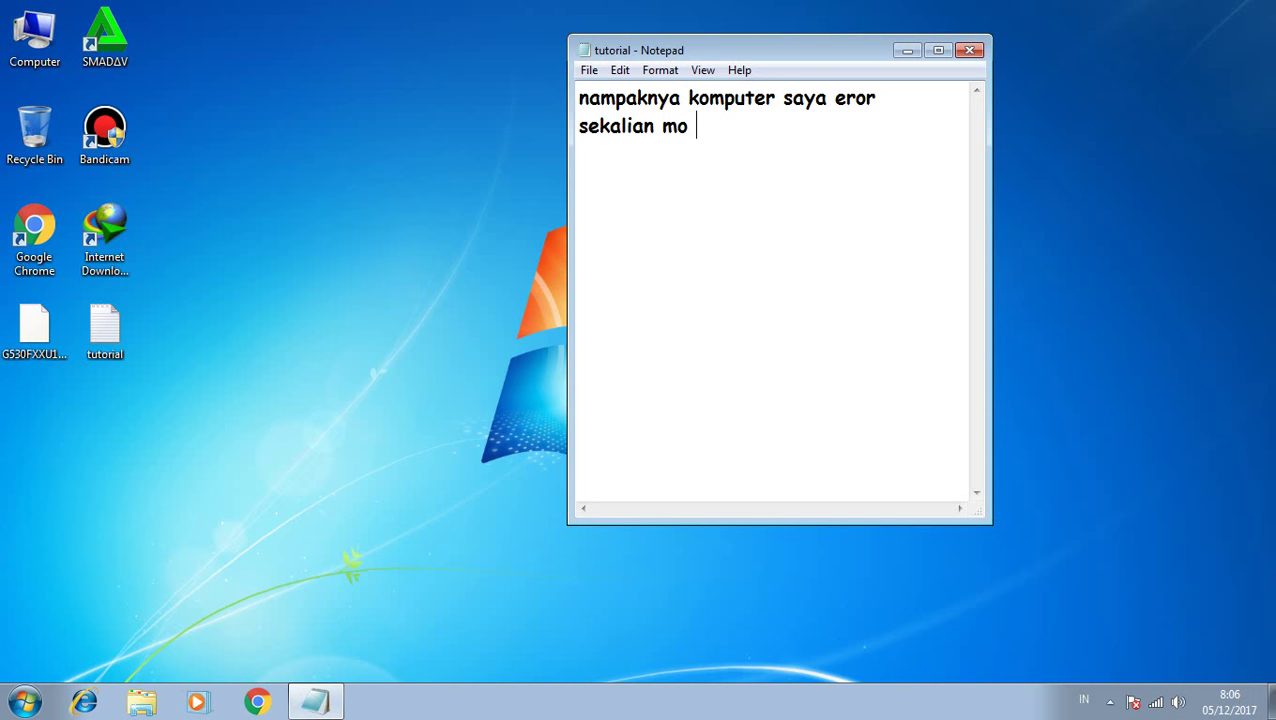
{"action": "type", "text": "di instal"}
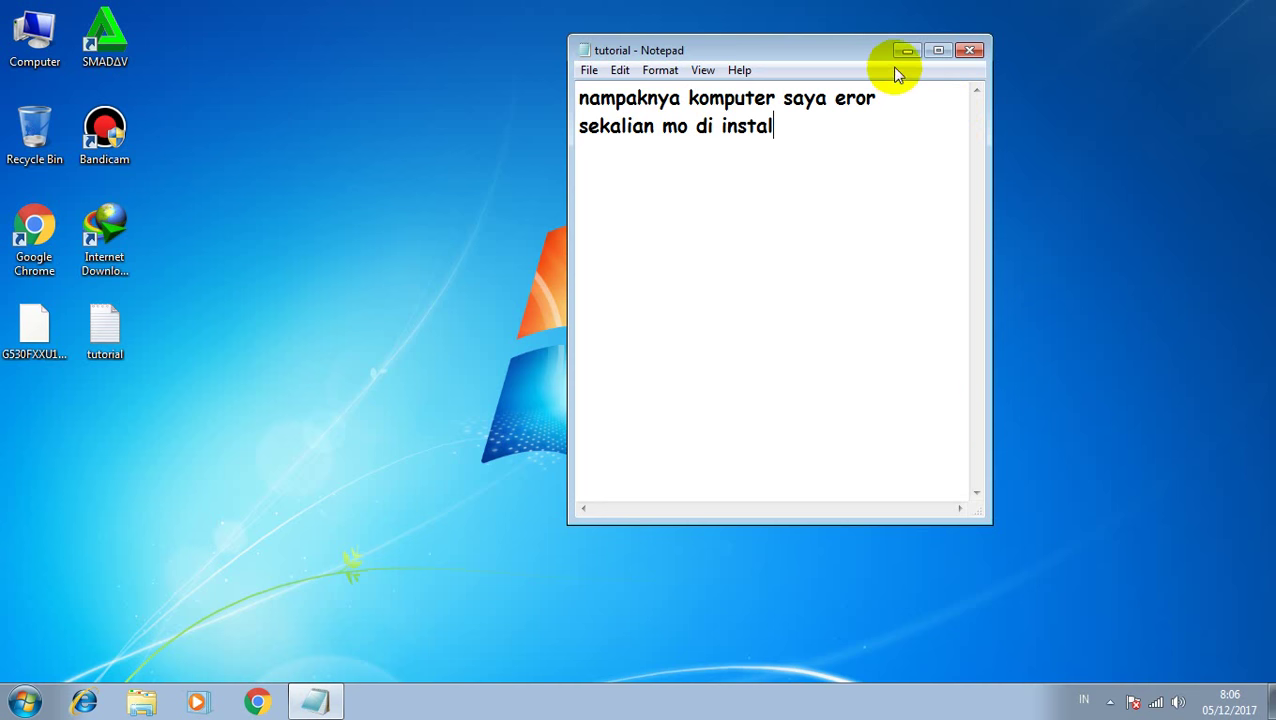
{"action": "left_click", "coordinate": [905, 50]}
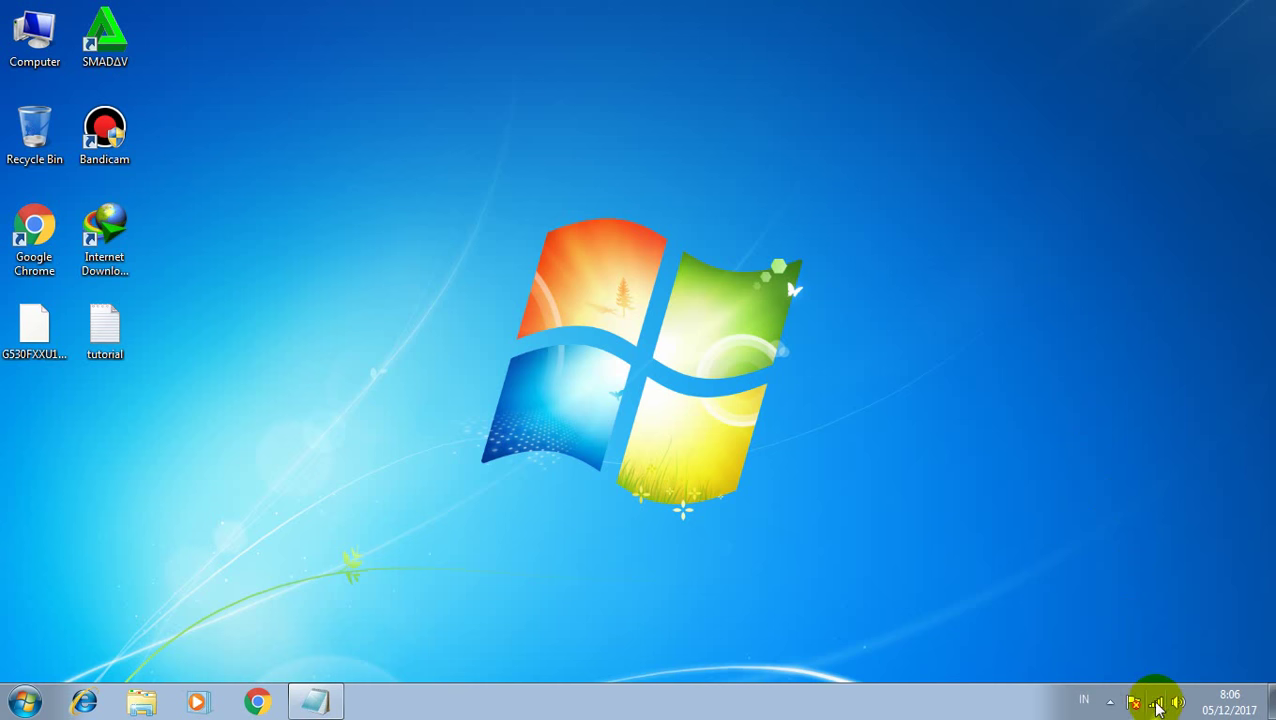
Verify HARUKA-Q is connected with internet access, then launch Google Chrome from the taskbar.
{"action": "left_click", "coordinate": [1157, 704]}
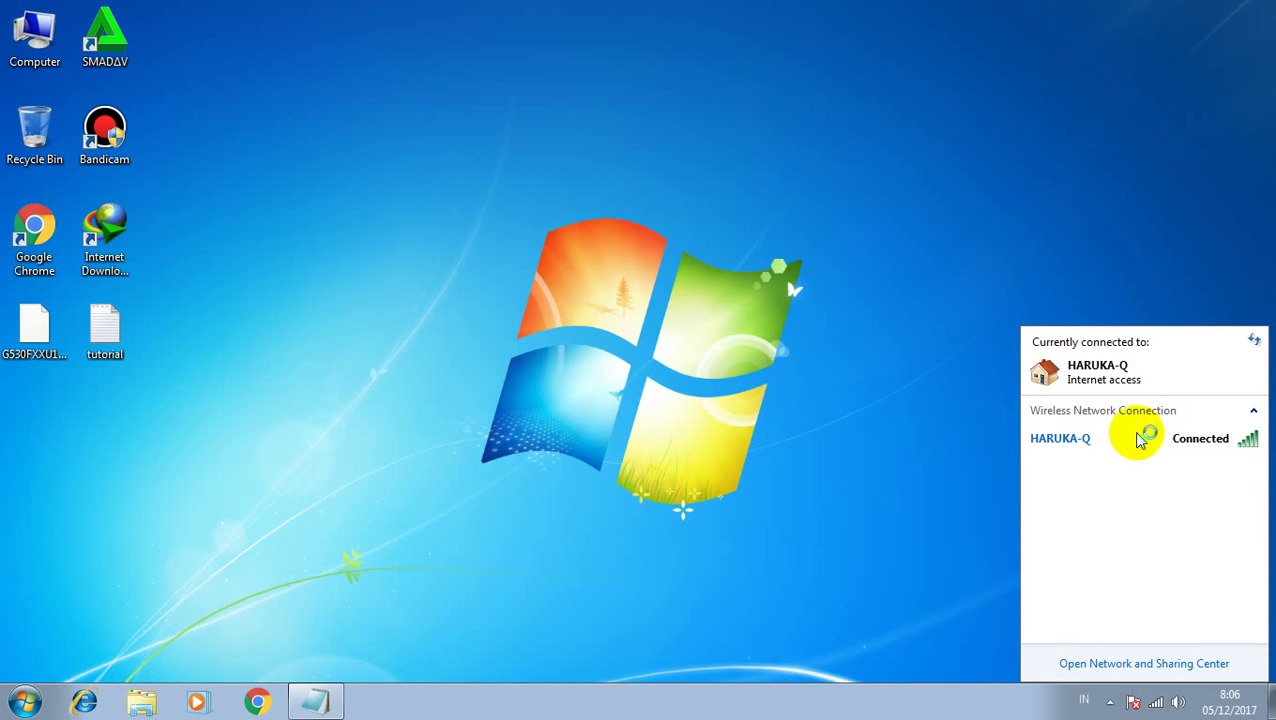
{"action": "left_click", "coordinate": [867, 436]}
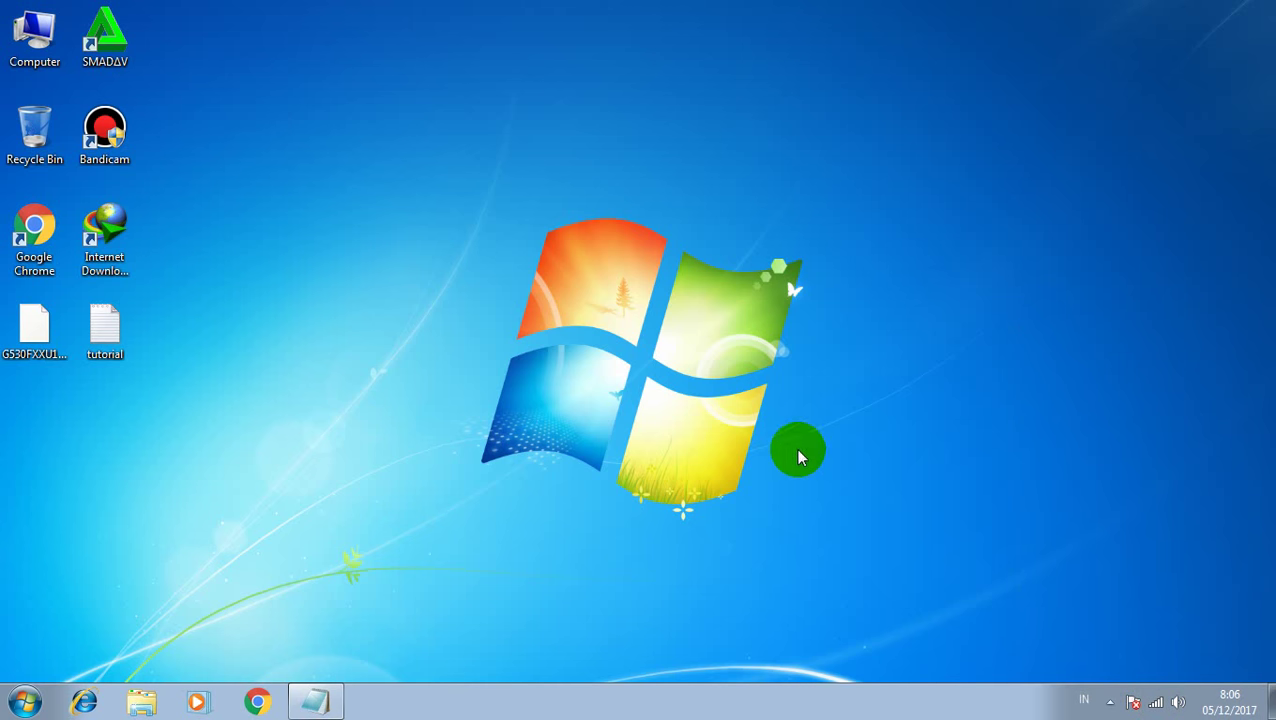
{"action": "left_click", "coordinate": [262, 700]}
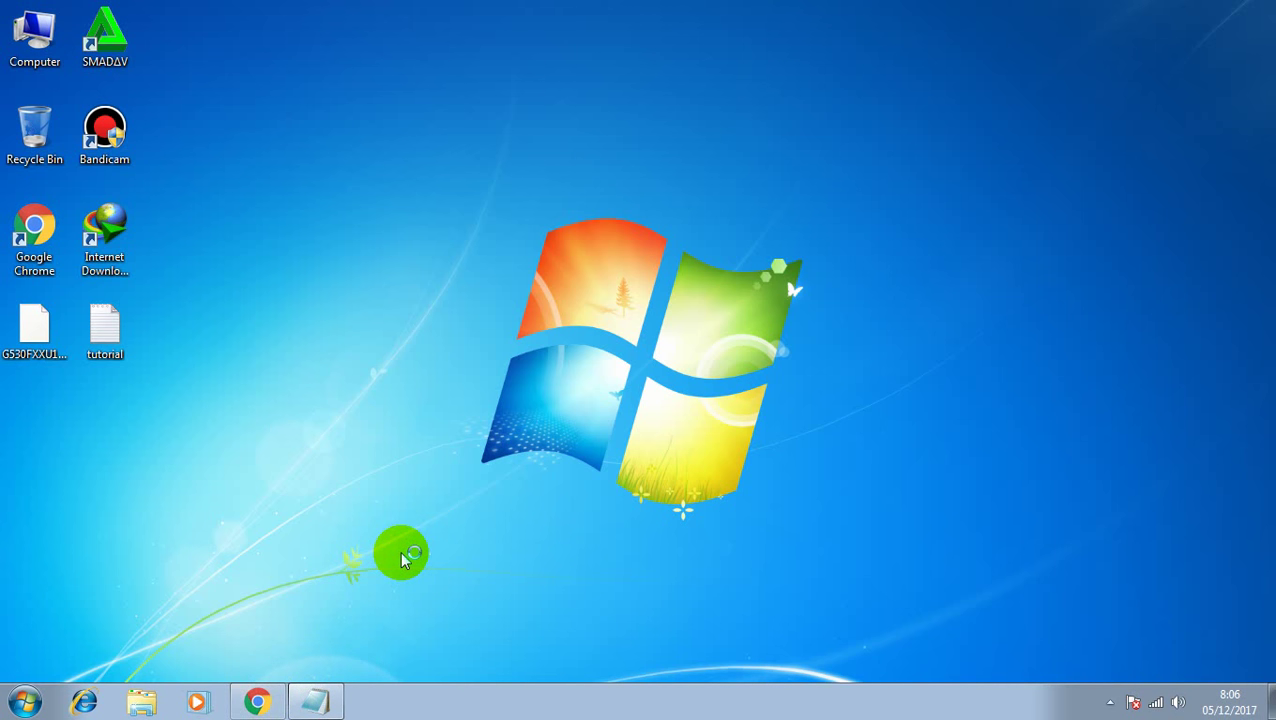
{"action": "left_click", "coordinate": [252, 695]}
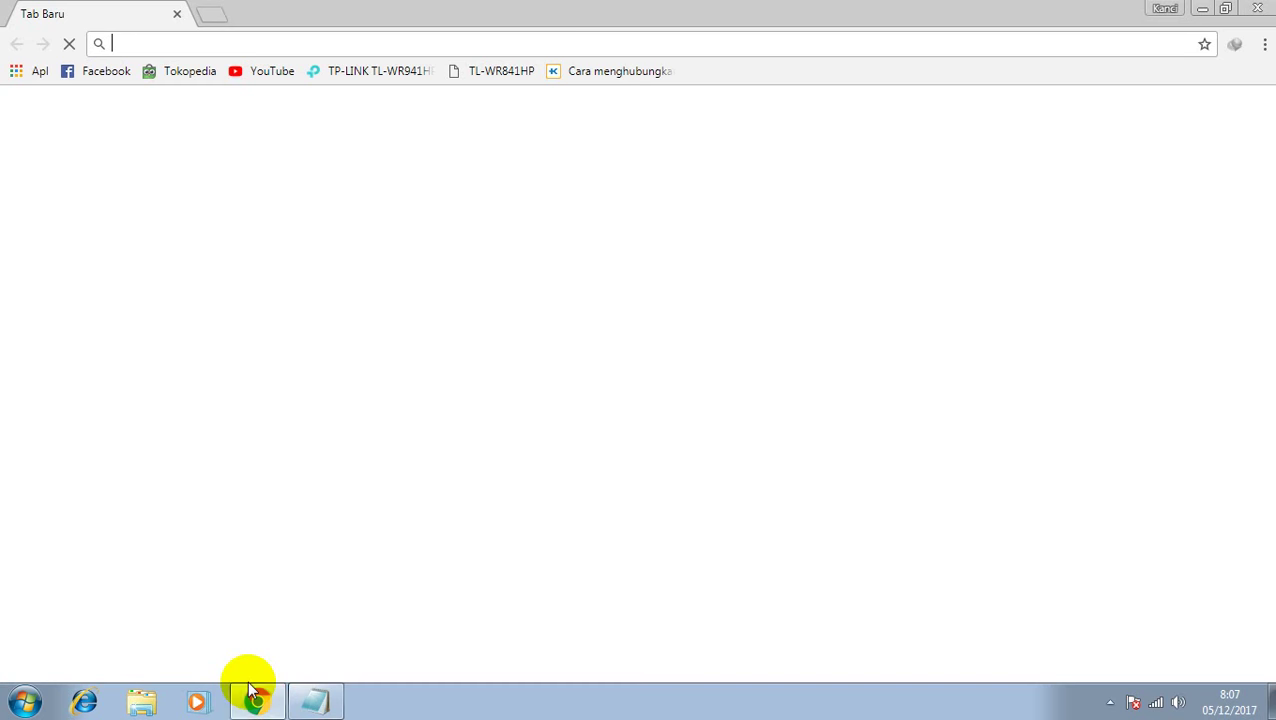
Load youtube.com in Chrome's new tab.
{"action": "left_click", "coordinate": [396, 46]}
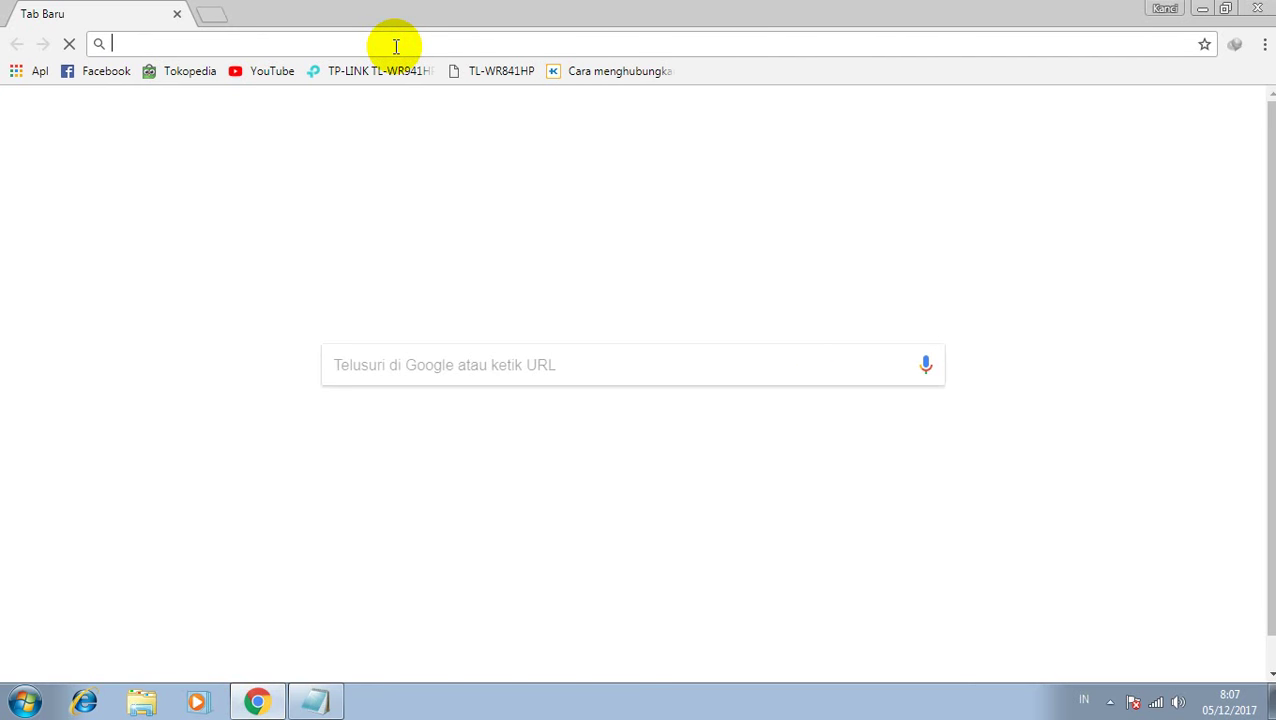
{"action": "type", "text": "youtub"}
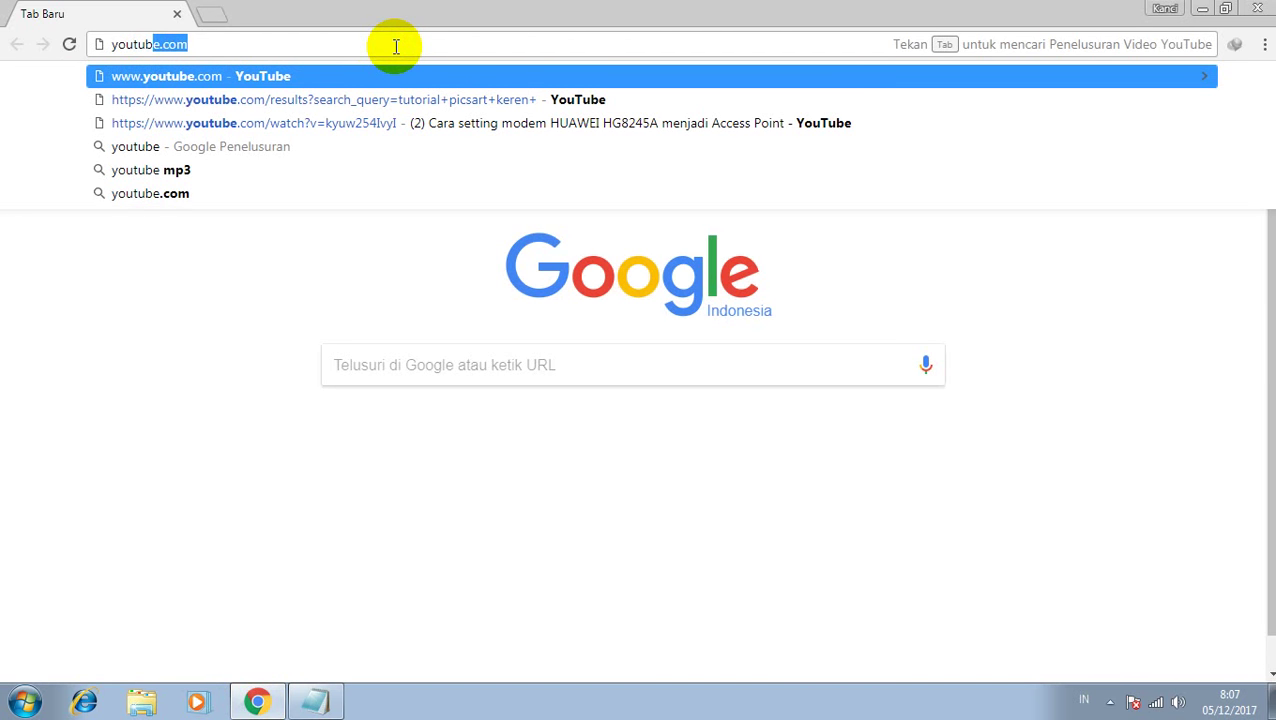
{"action": "type", "text": "e.com"}
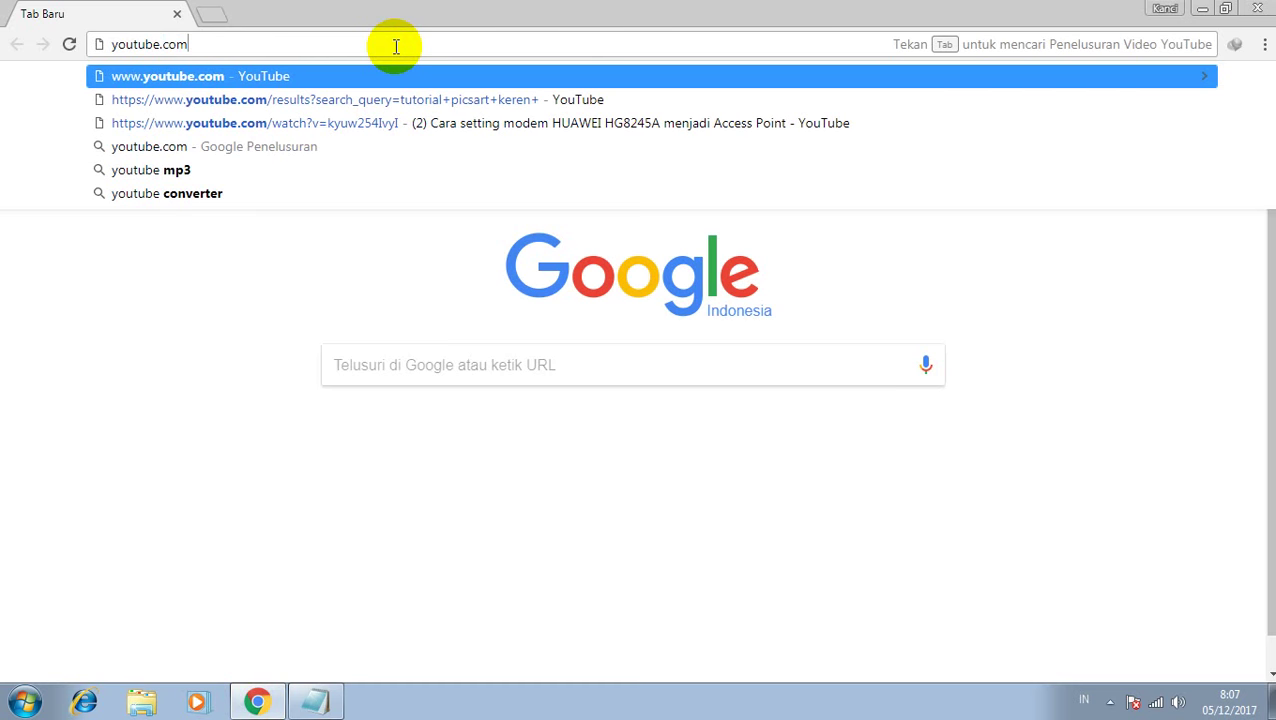
{"action": "key", "text": "Return"}
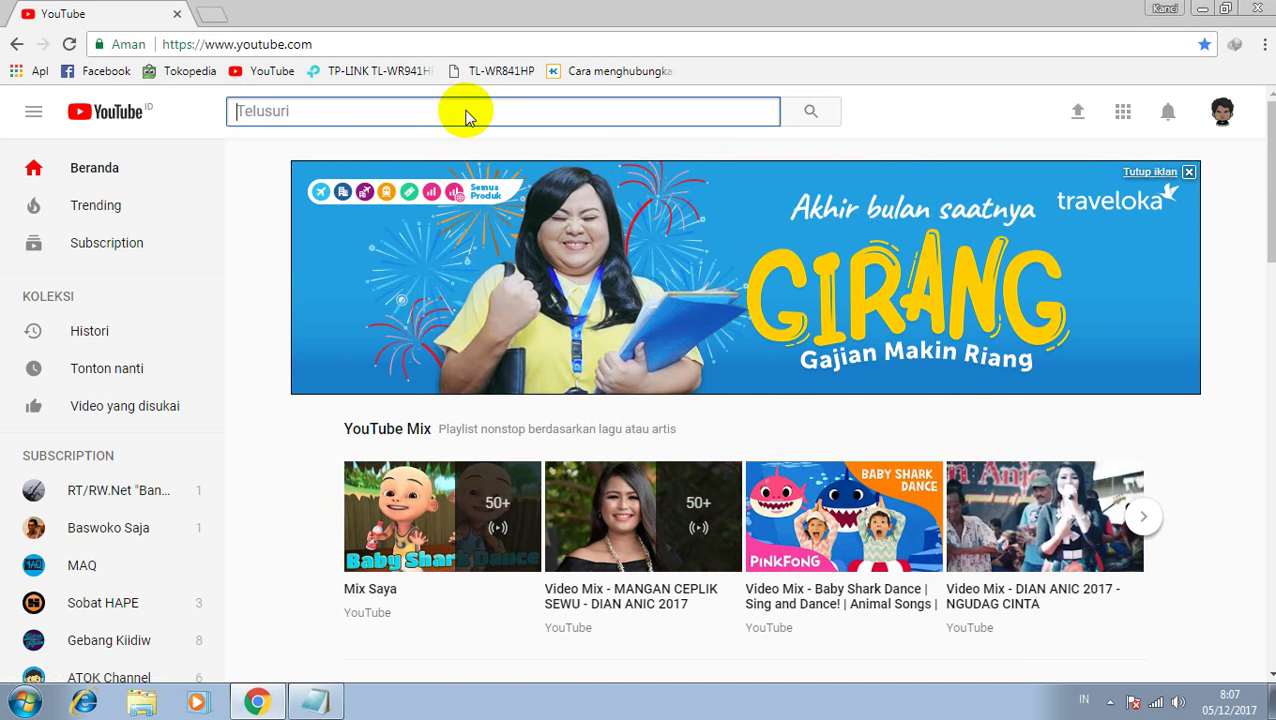
Search YouTube for 'kanci tv'.
{"action": "type", "text": "k"}
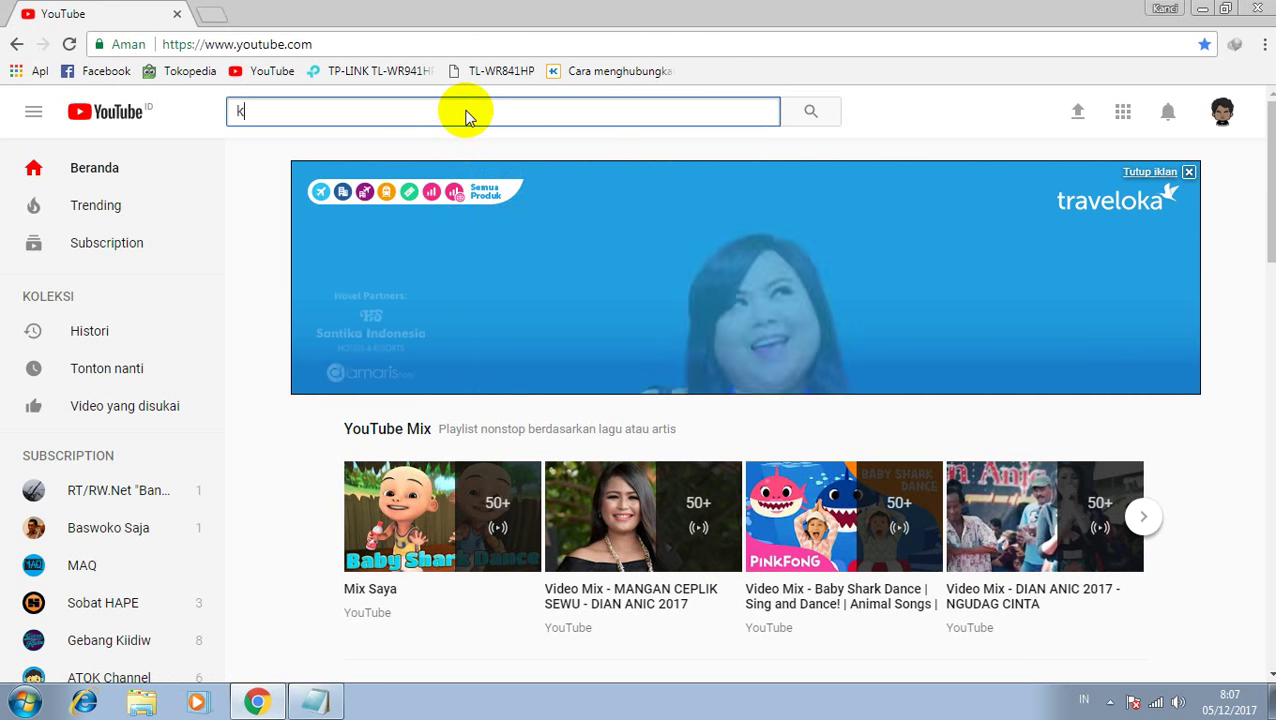
{"action": "type", "text": "anci tv"}
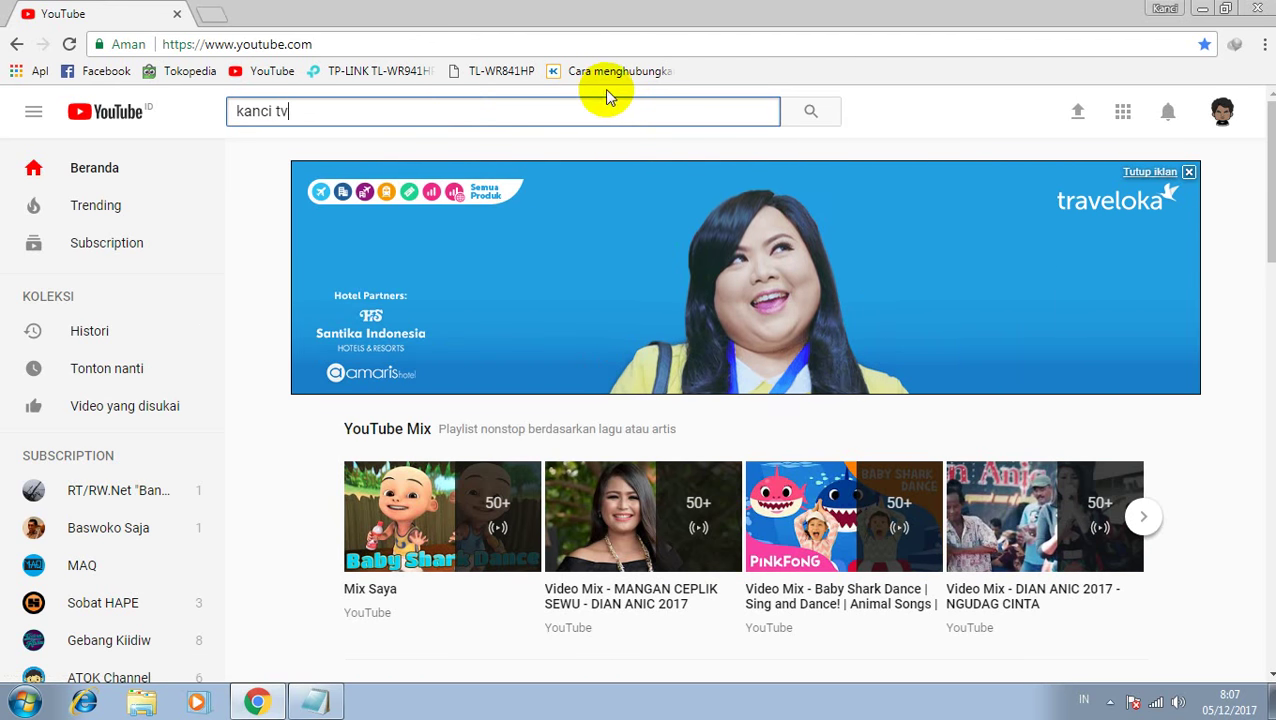
{"action": "left_click", "coordinate": [809, 115]}
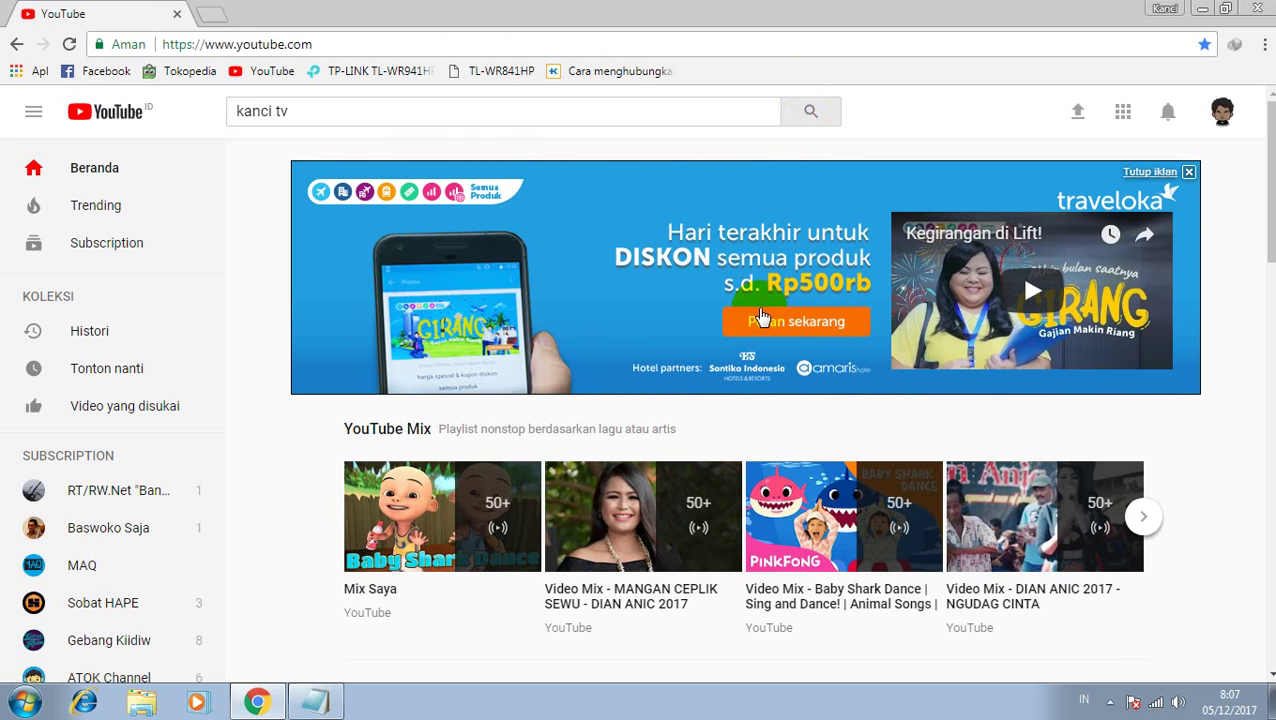
{"action": "scroll", "coordinate": [762, 316], "scroll_direction": "down", "scroll_amount": 2}
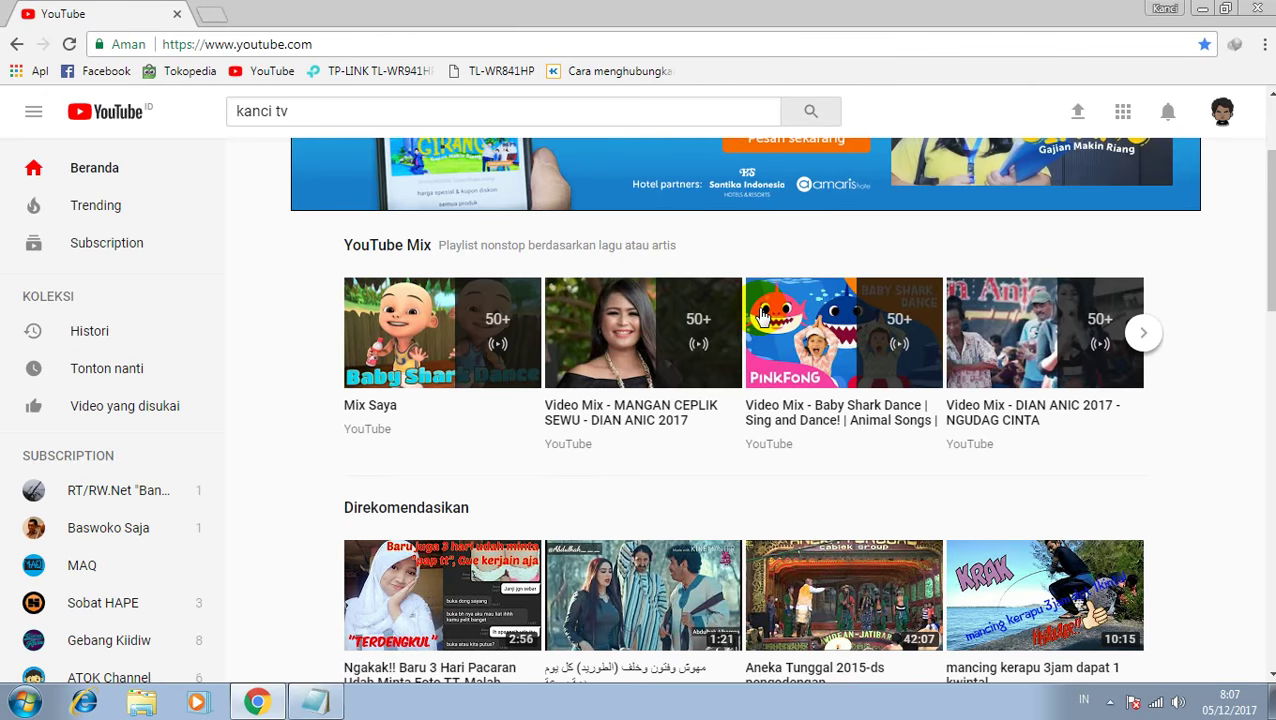
{"action": "scroll", "coordinate": [766, 316], "scroll_direction": "down", "scroll_amount": 1}
{"action": "scroll", "coordinate": [766, 316], "scroll_direction": "up", "scroll_amount": 3}
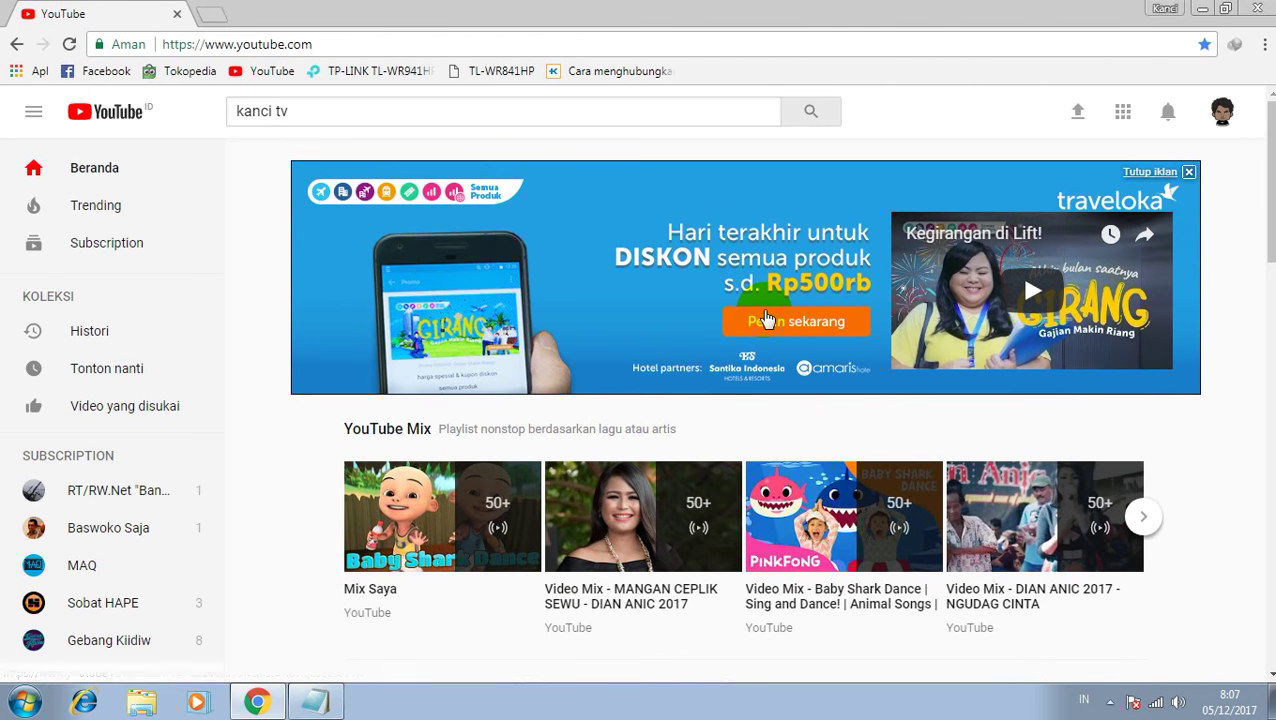
{"action": "left_click", "coordinate": [488, 114]}
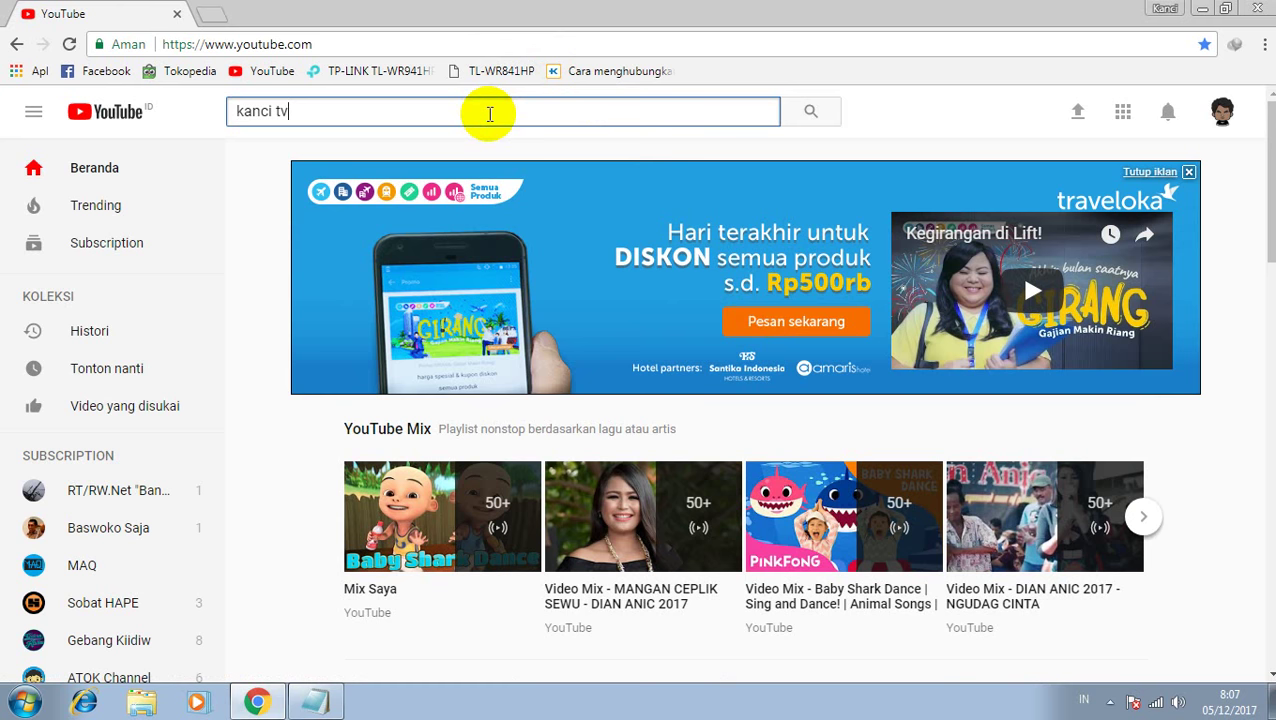
{"action": "key", "text": "Return"}
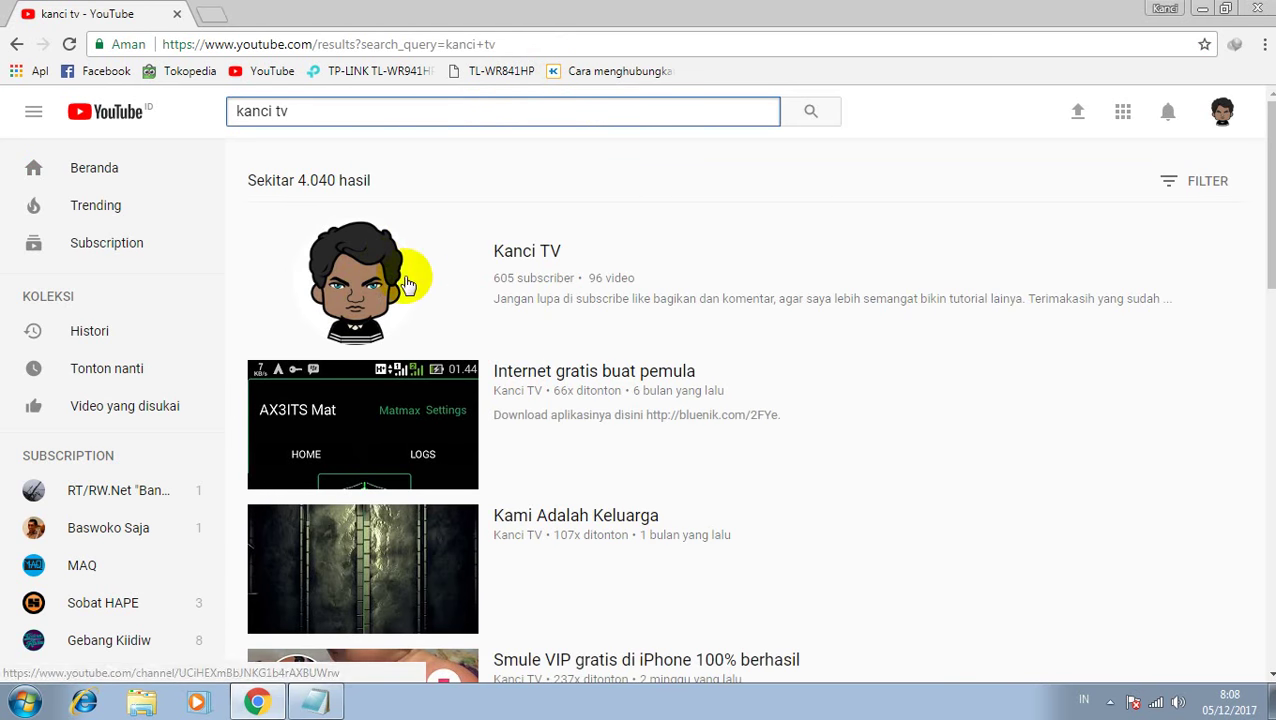
Open the 'Smule VIP gratis di iPhone 100% berhasil' video from the search results.
{"action": "scroll", "coordinate": [509, 300], "scroll_direction": "down", "scroll_amount": 1}
{"action": "scroll", "coordinate": [509, 300], "scroll_direction": "down", "scroll_amount": 2}
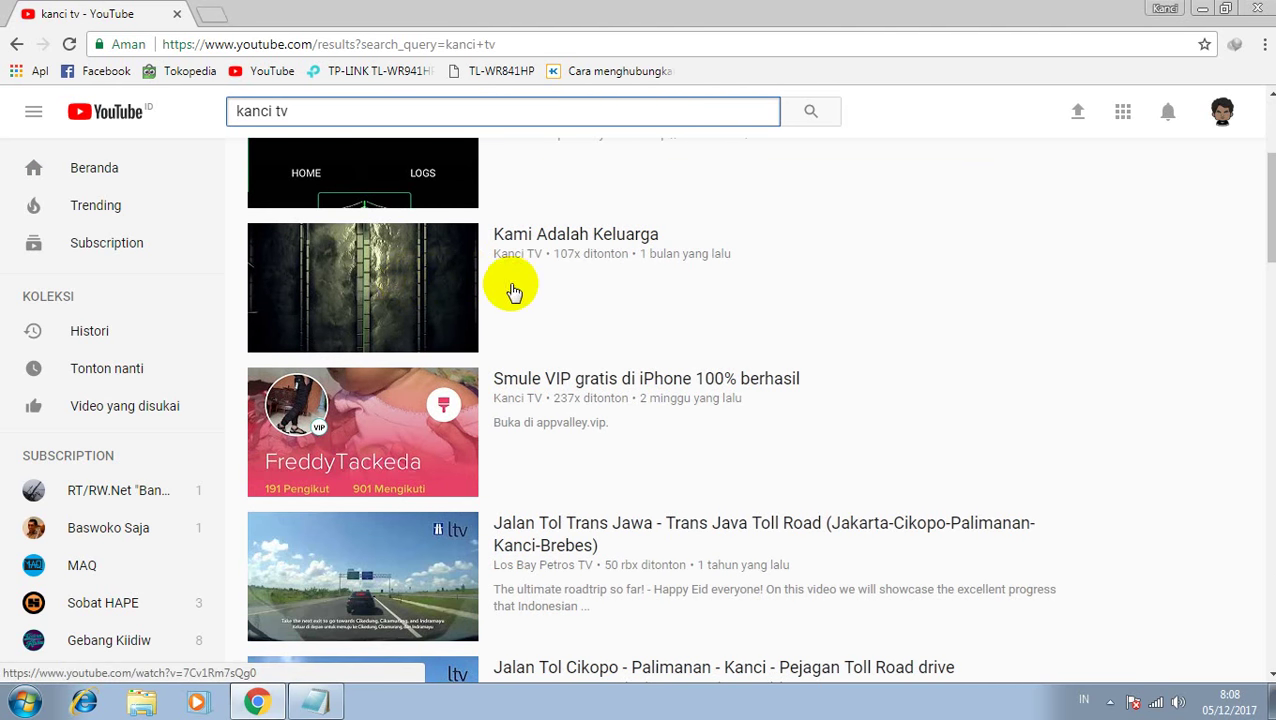
{"action": "left_click", "coordinate": [385, 420]}
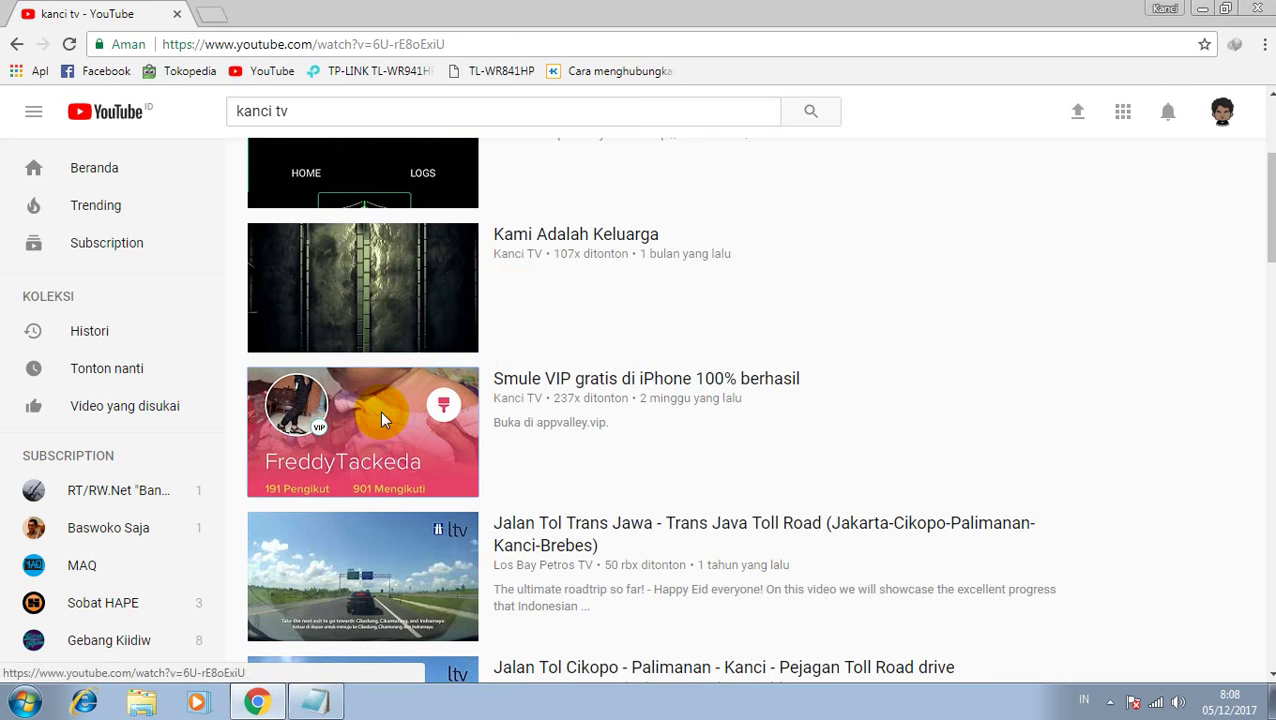